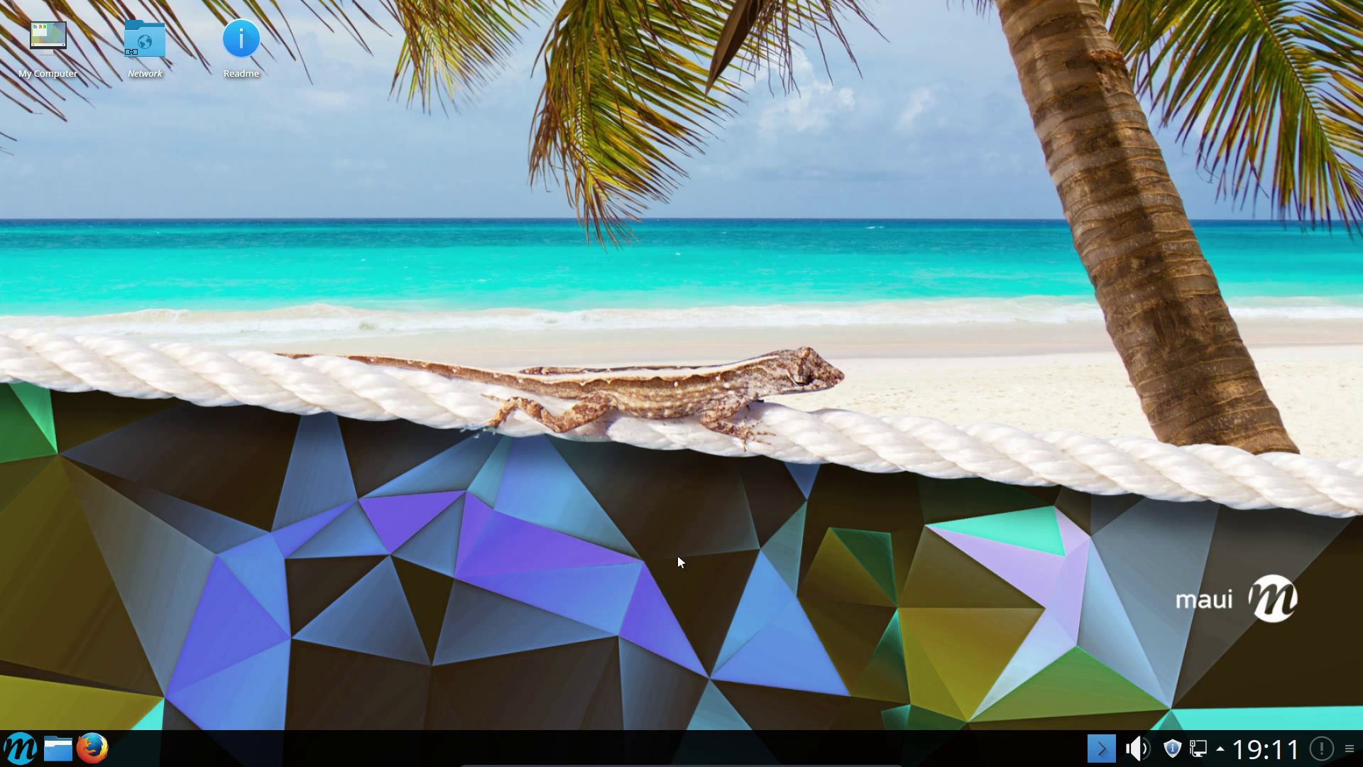
- Read through the Maui 17.03 readme page in the browser, then close it
{"action": "left_click", "coordinate": [242, 39]}
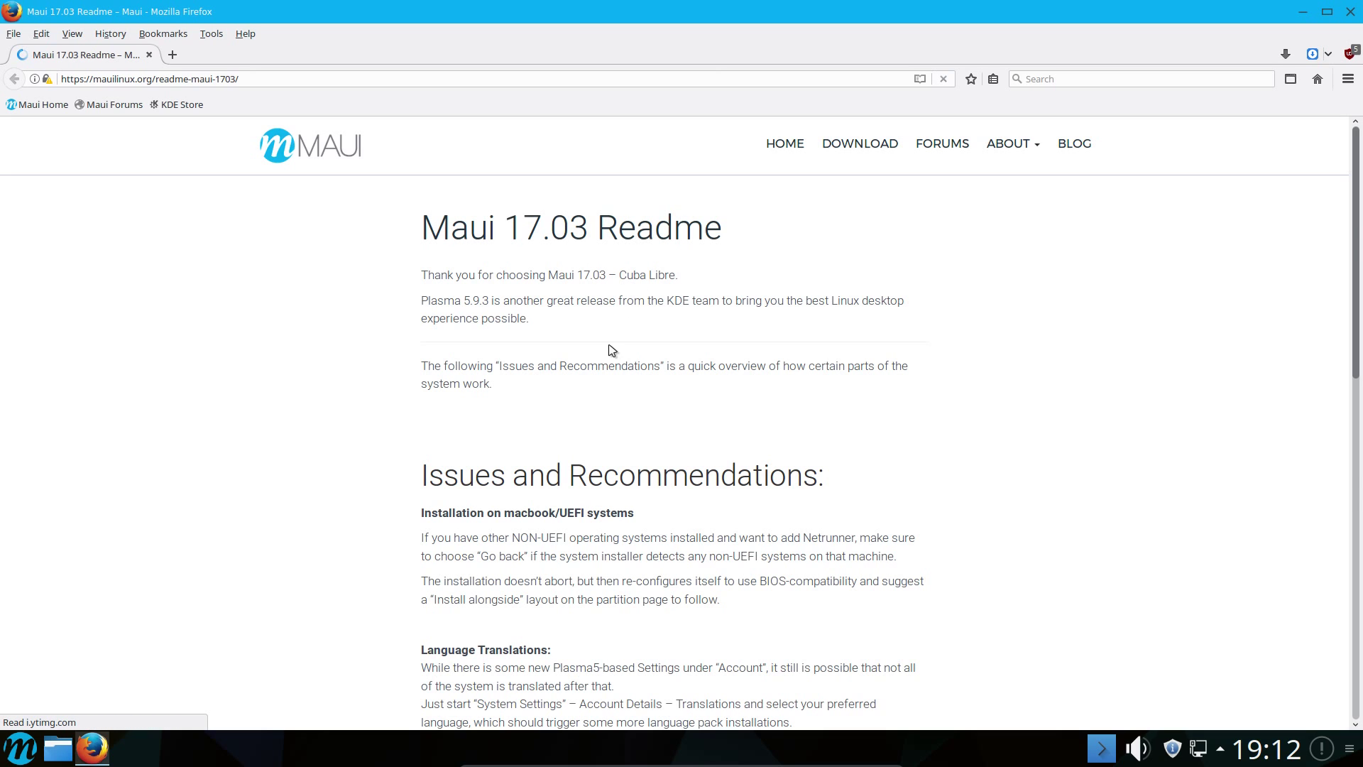
{"action": "scroll", "coordinate": [1014, 284], "scroll_direction": "down", "scroll_amount": 5}
{"action": "scroll", "coordinate": [1013, 285], "scroll_direction": "down", "scroll_amount": 6}
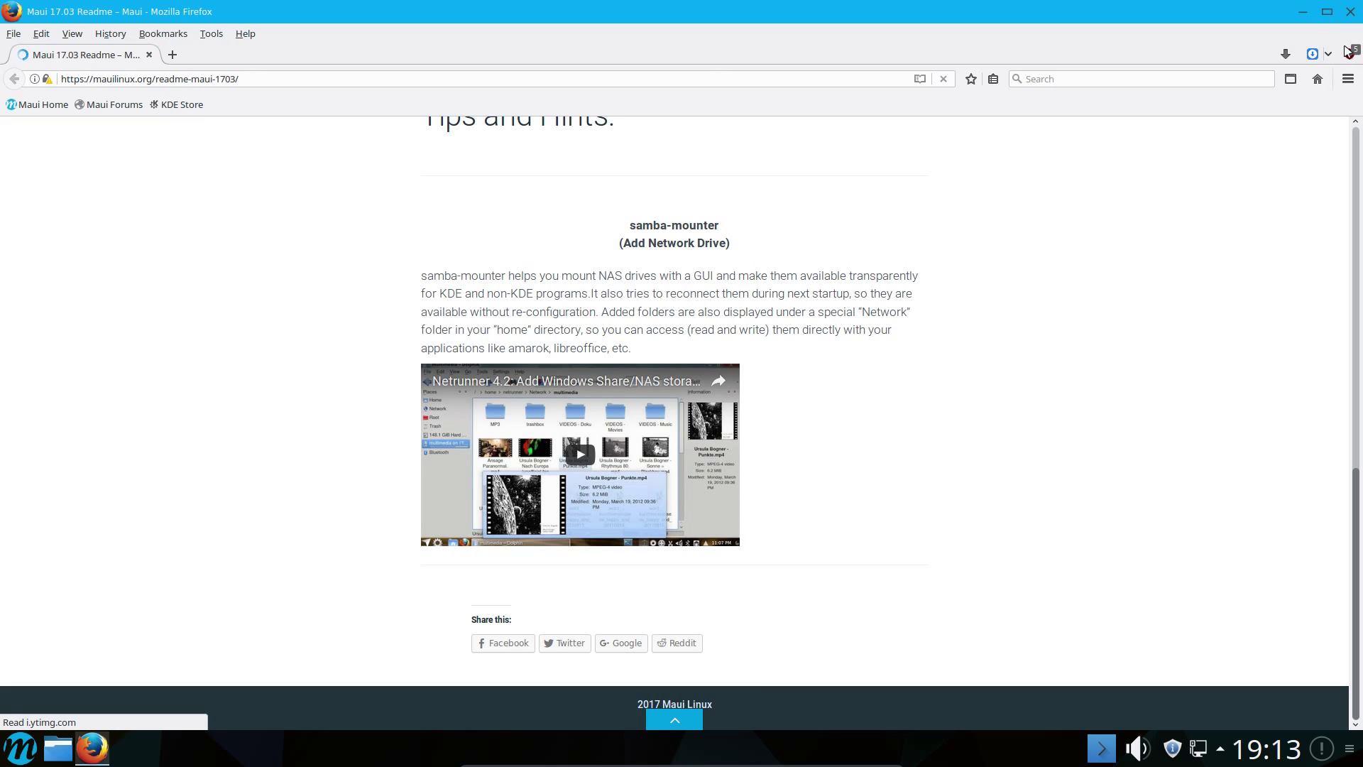
{"action": "left_click", "coordinate": [1351, 12]}
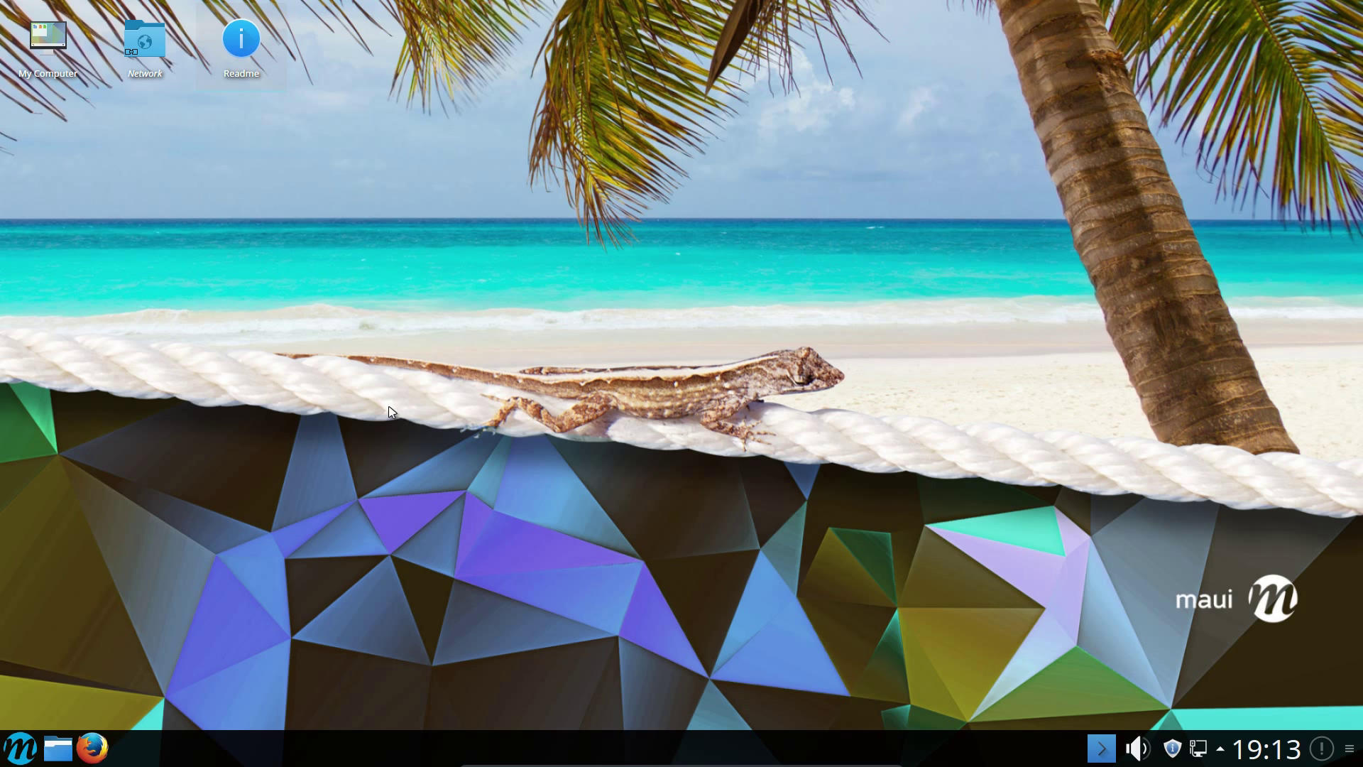
- Check the volume levels, March calendar and empty notifications in the system tray
{"action": "left_click", "coordinate": [1136, 748]}
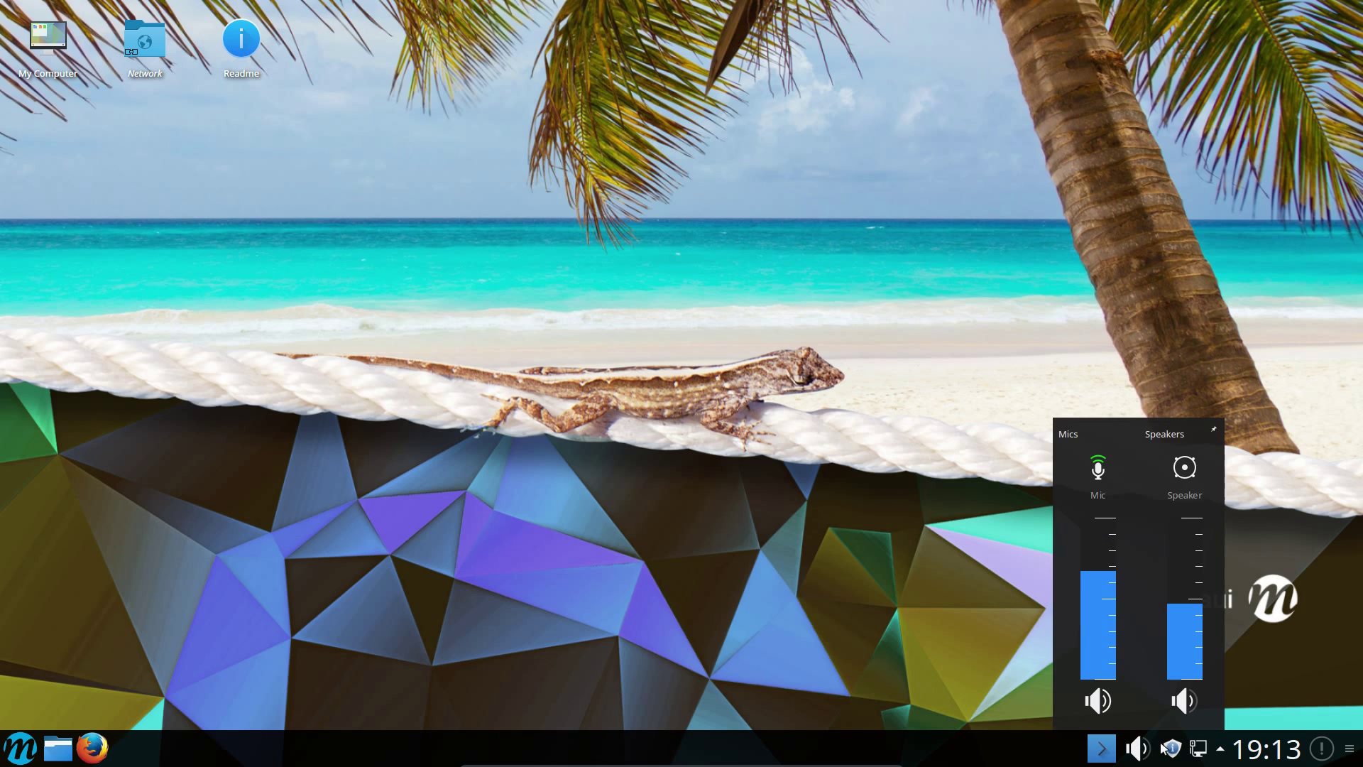
{"action": "left_click", "coordinate": [1267, 751]}
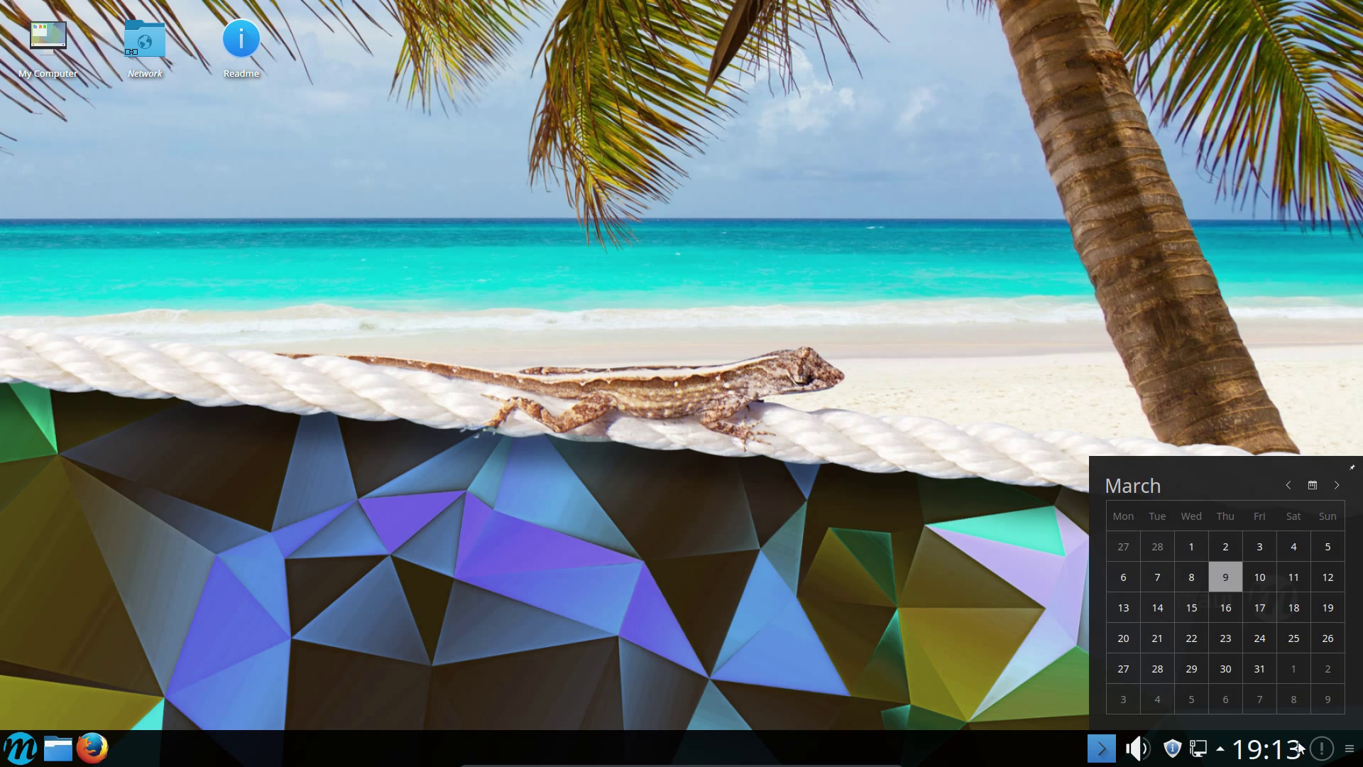
{"action": "left_click", "coordinate": [1316, 754]}
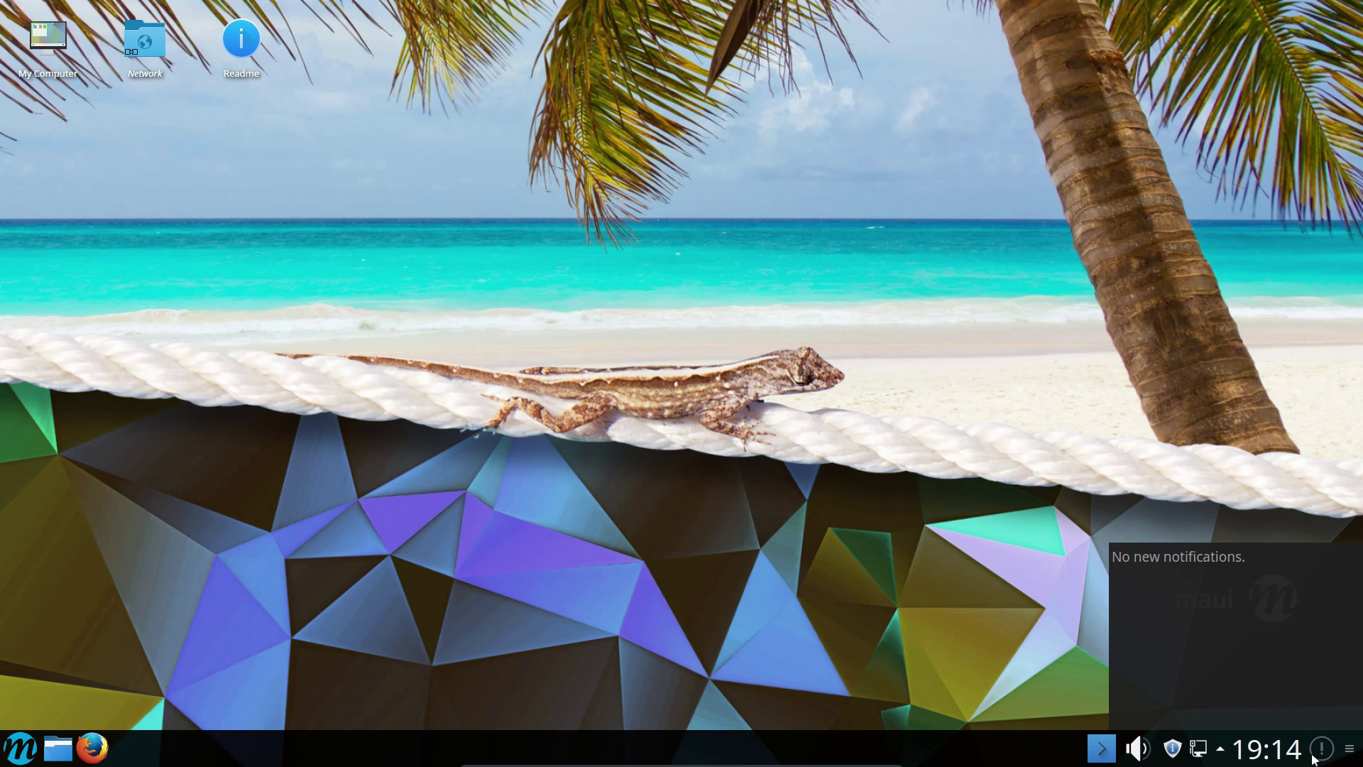
{"action": "left_click", "coordinate": [1313, 751]}
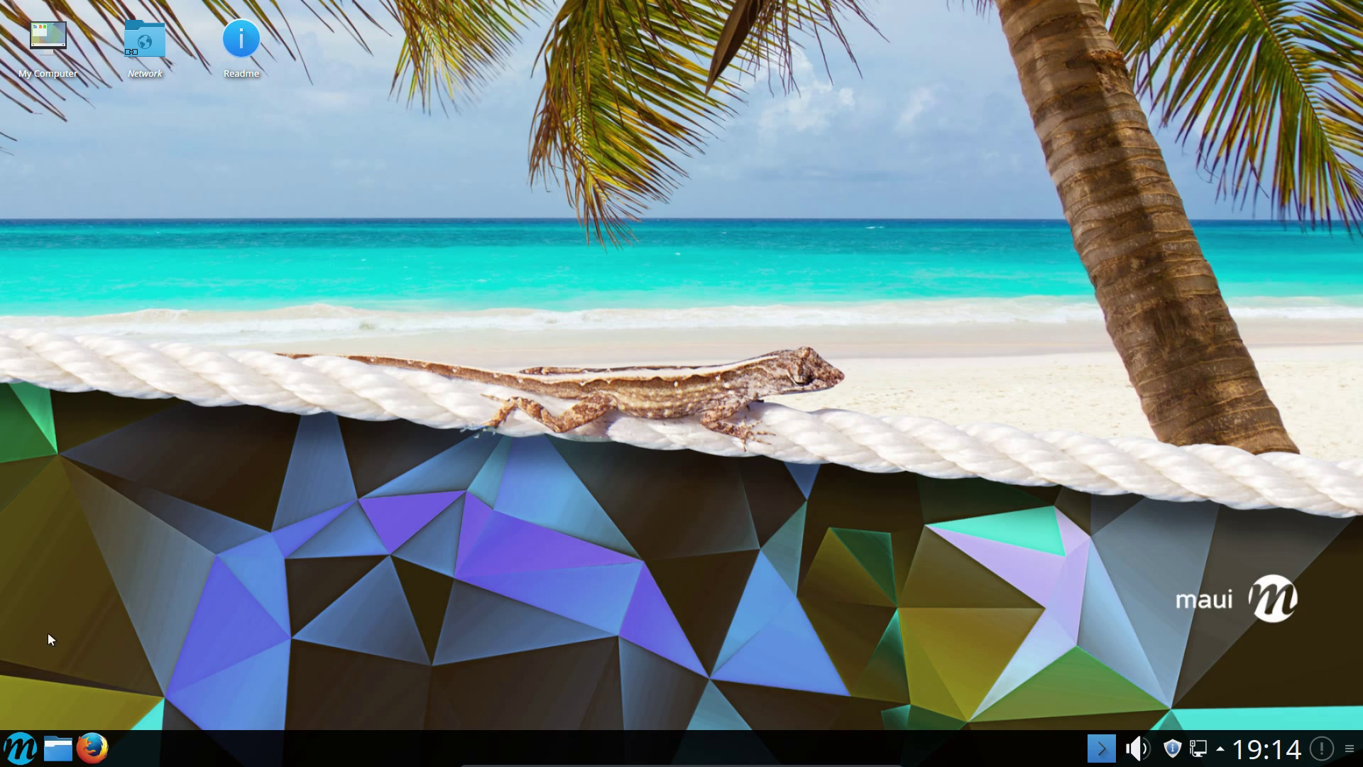
- Browse the full-screen application launcher twice without starting any app
{"action": "left_click", "coordinate": [32, 741]}
{"action": "mouse_move", "coordinate": [1074, 485]}
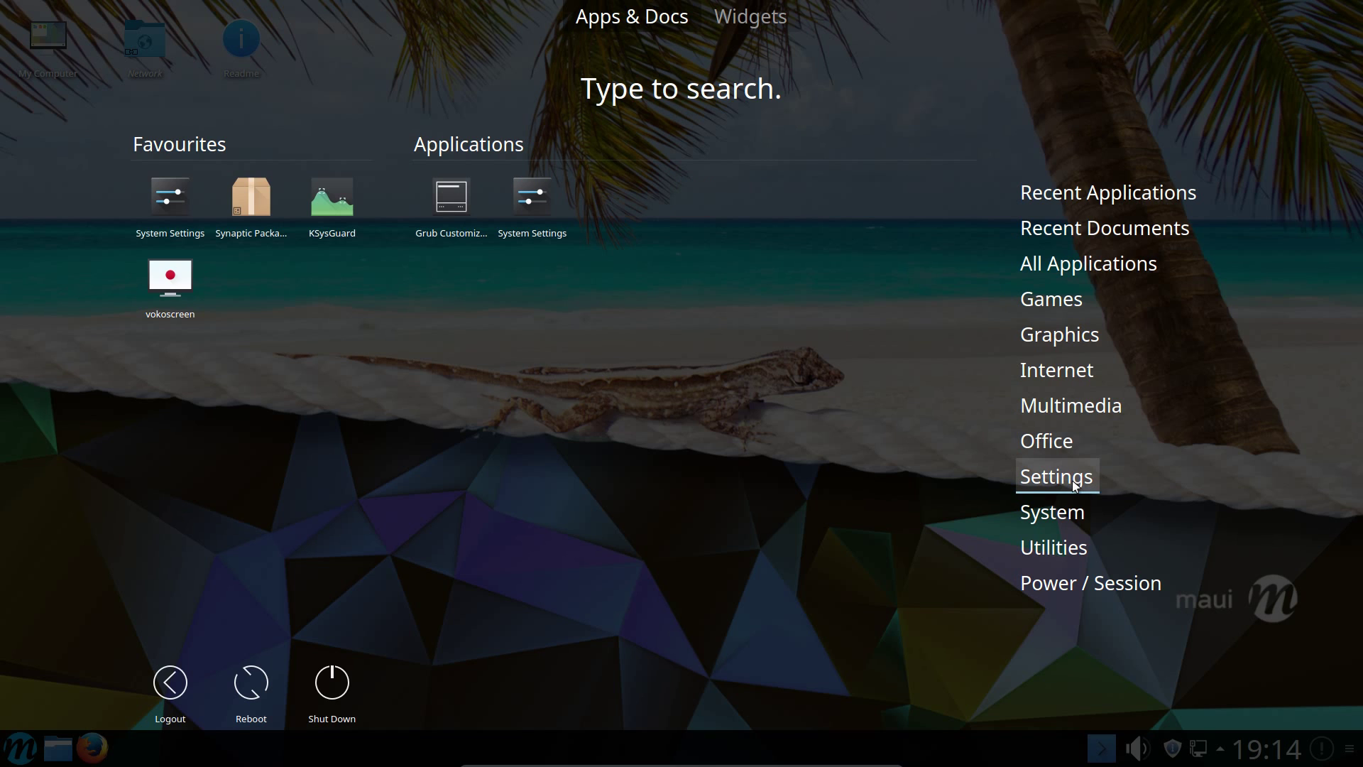
{"action": "mouse_move", "coordinate": [1072, 514]}
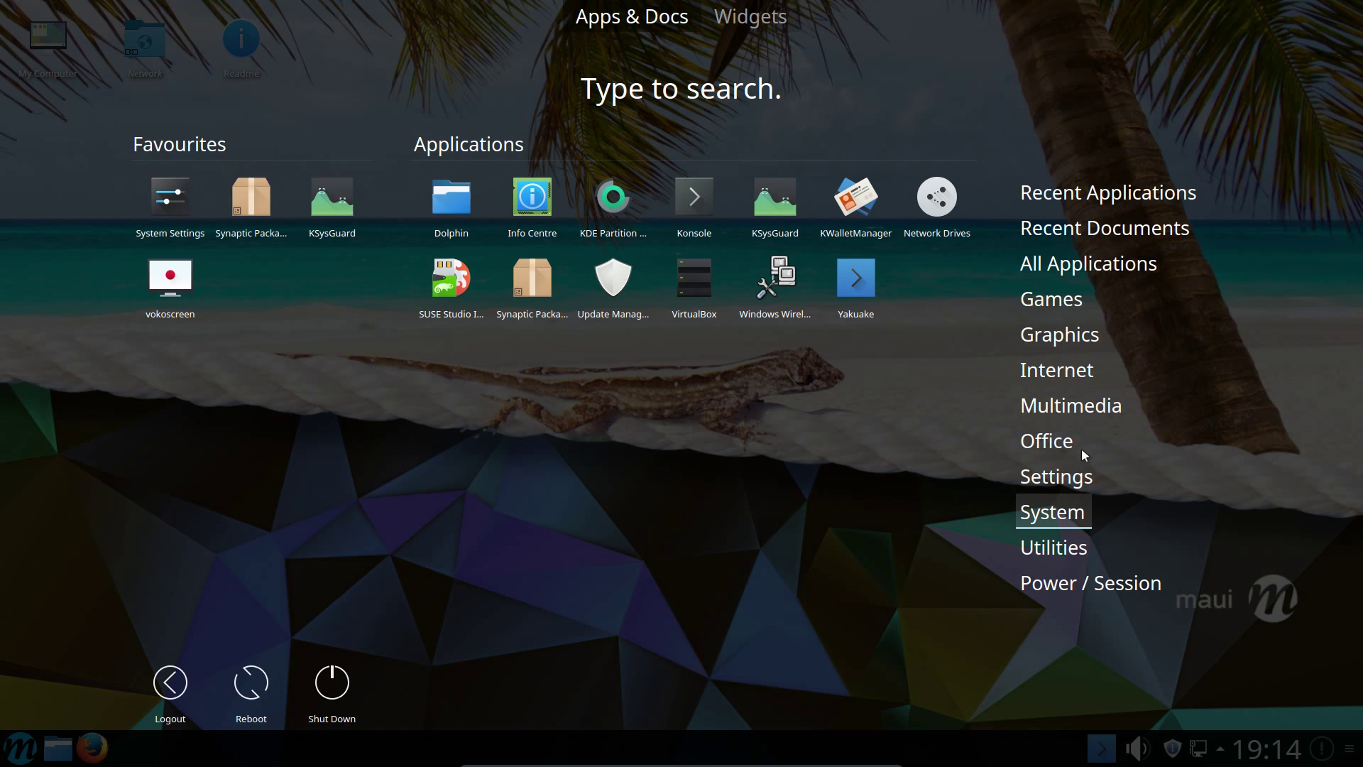
{"action": "mouse_move", "coordinate": [1130, 242]}
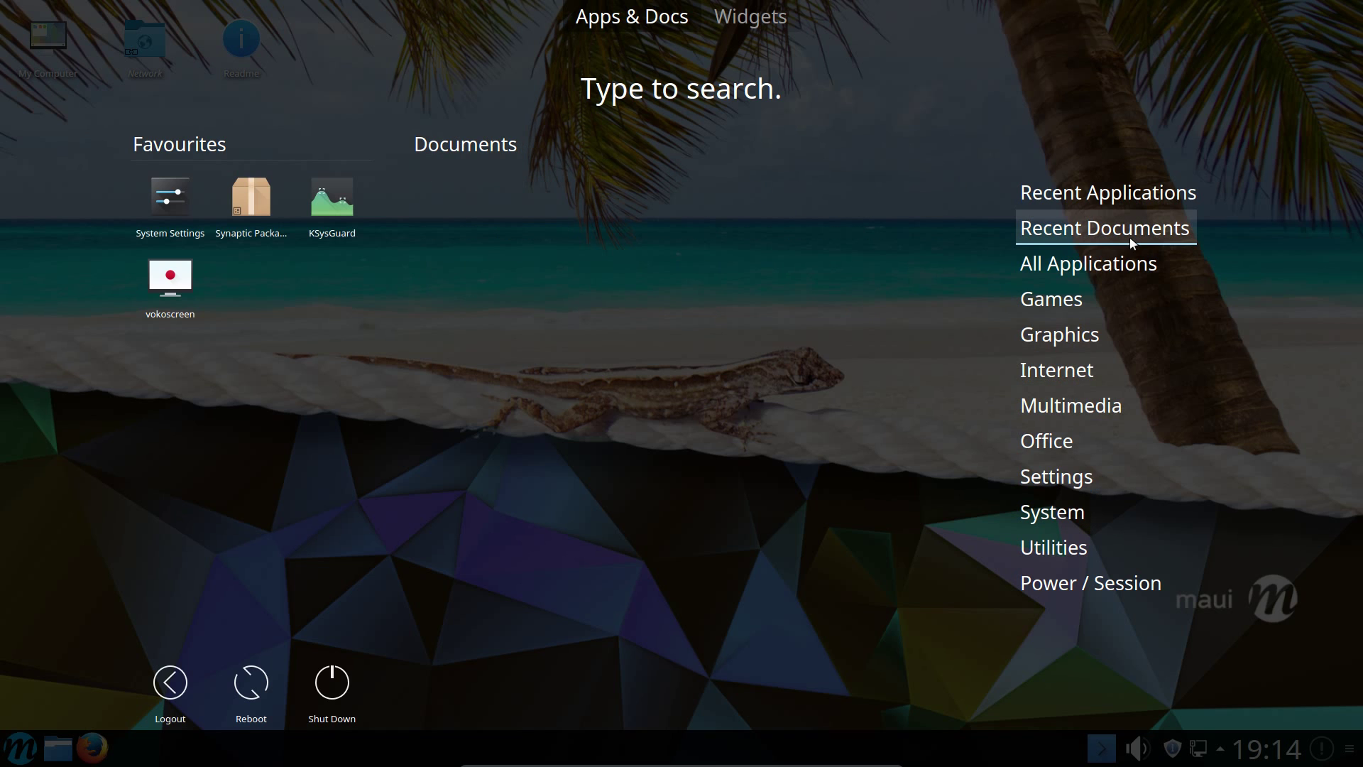
{"action": "key", "text": "Escape"}
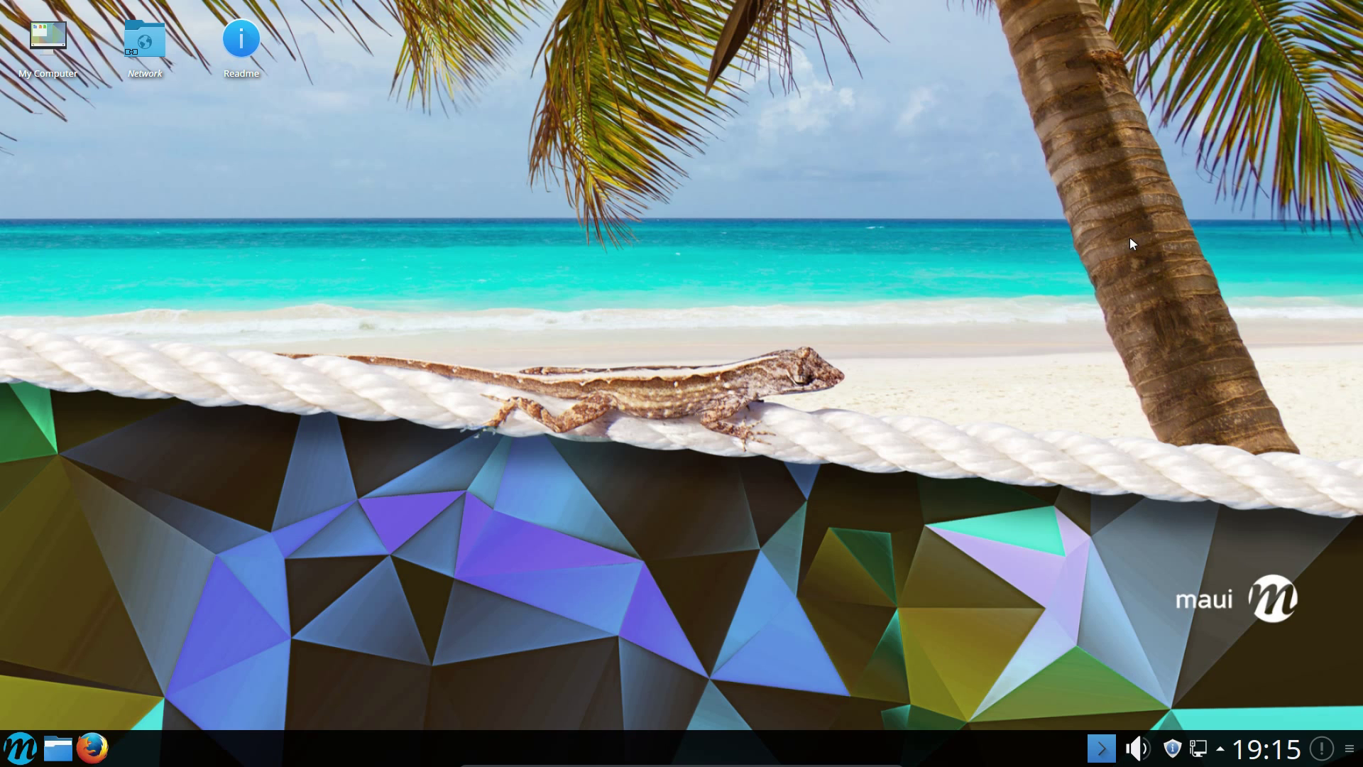
{"action": "left_click", "coordinate": [20, 747]}
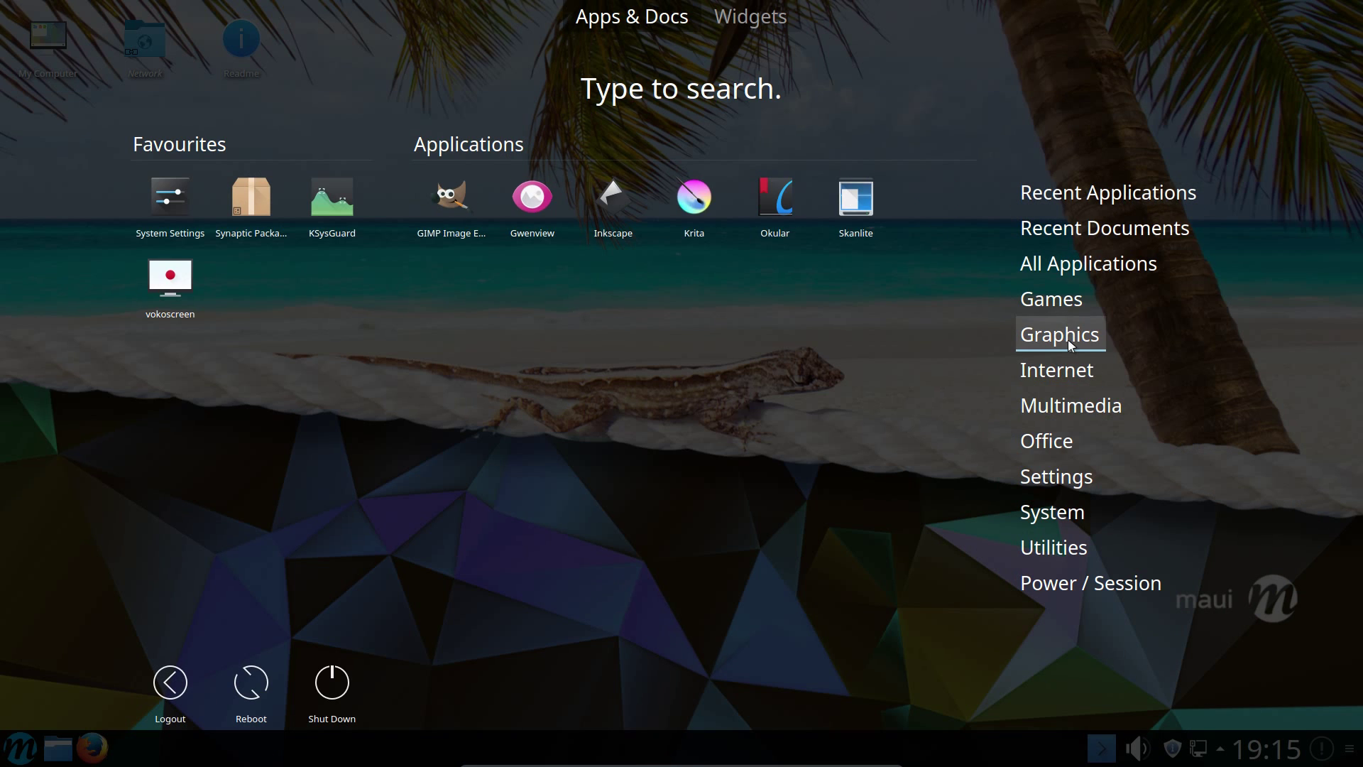
{"action": "mouse_move", "coordinate": [1063, 362]}
{"action": "mouse_move", "coordinate": [1065, 412]}
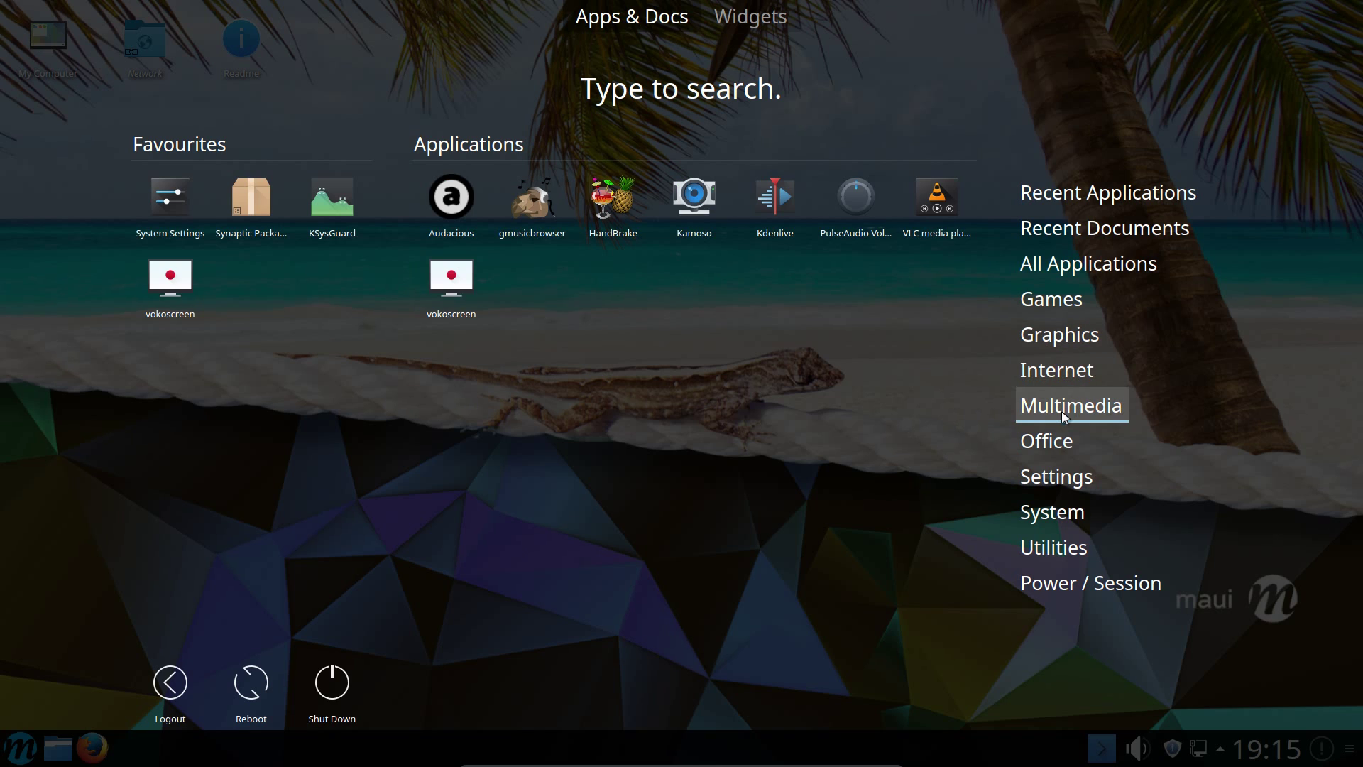
{"action": "mouse_move", "coordinate": [1065, 441]}
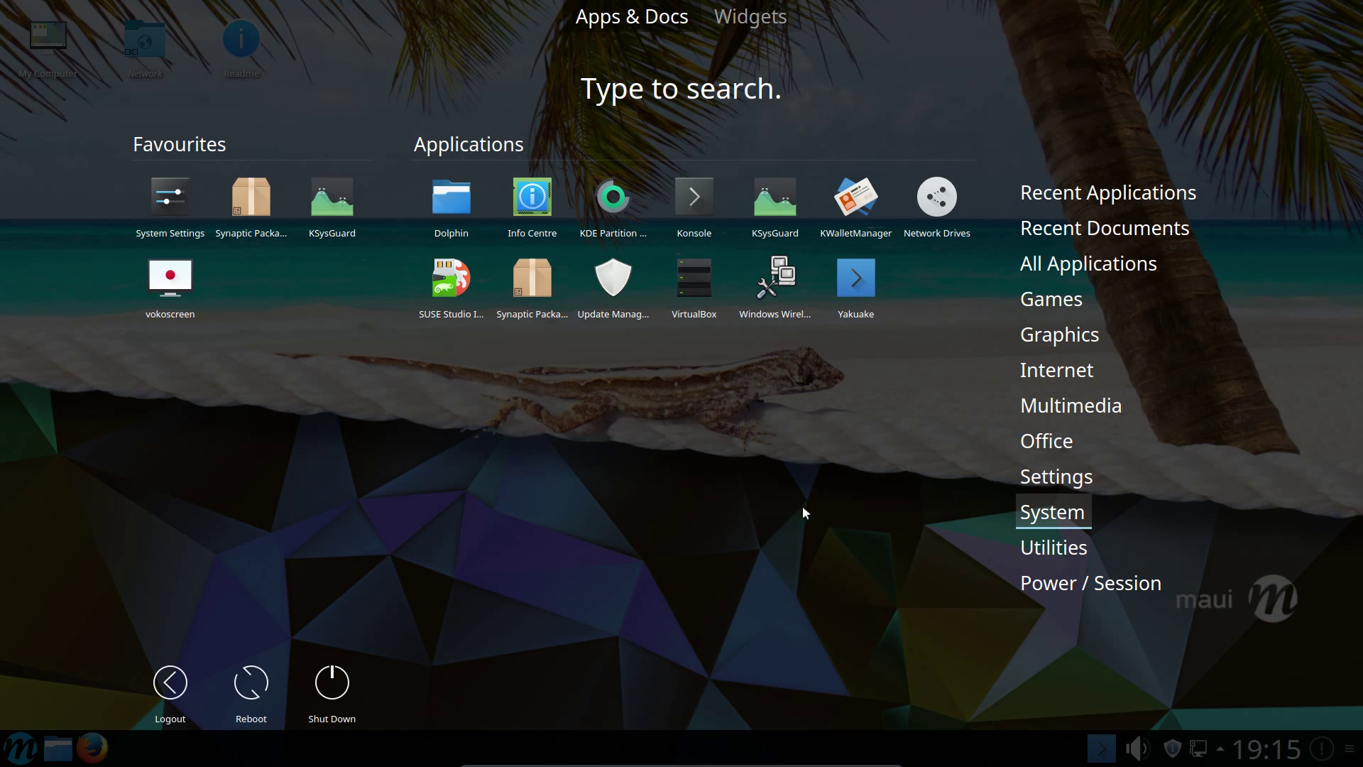
{"action": "left_click", "coordinate": [782, 504]}
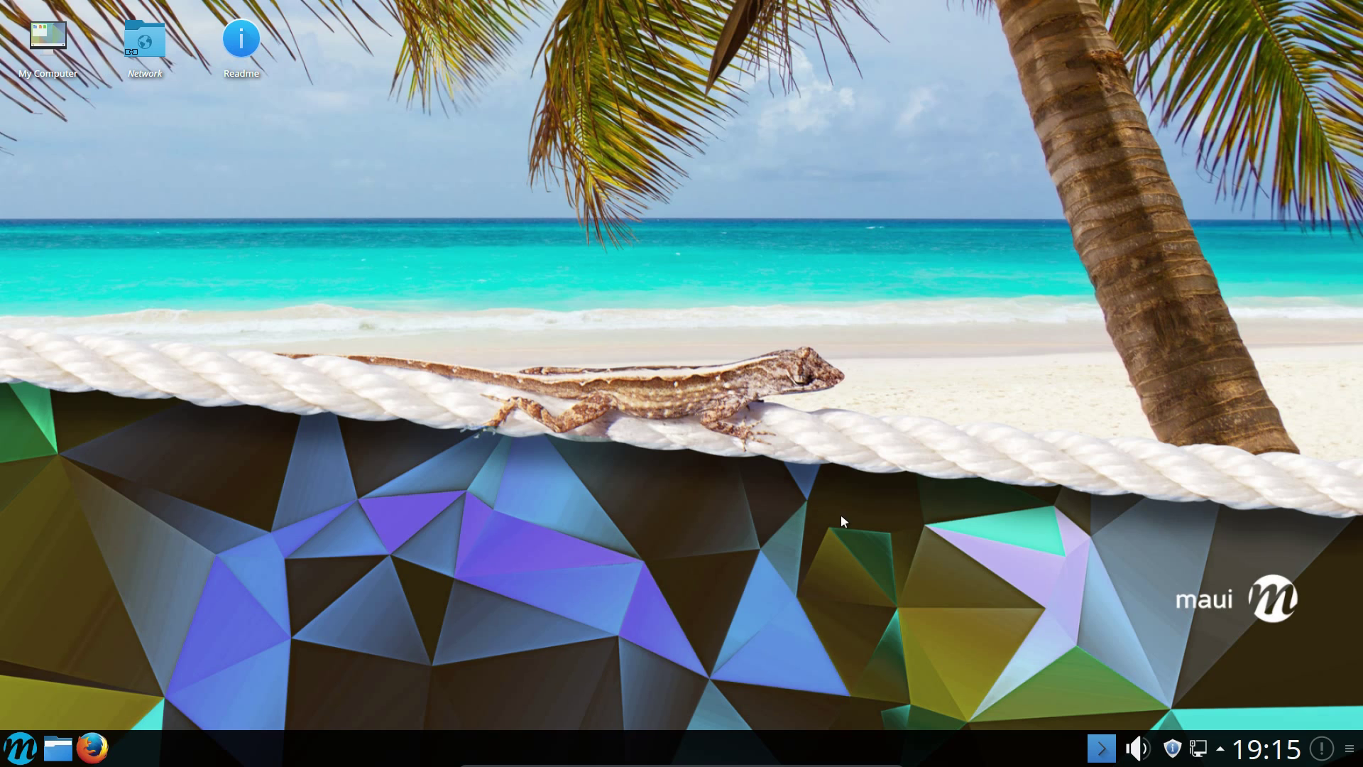
- Review the software update manager's list, then close it
{"action": "left_click", "coordinate": [1172, 748]}
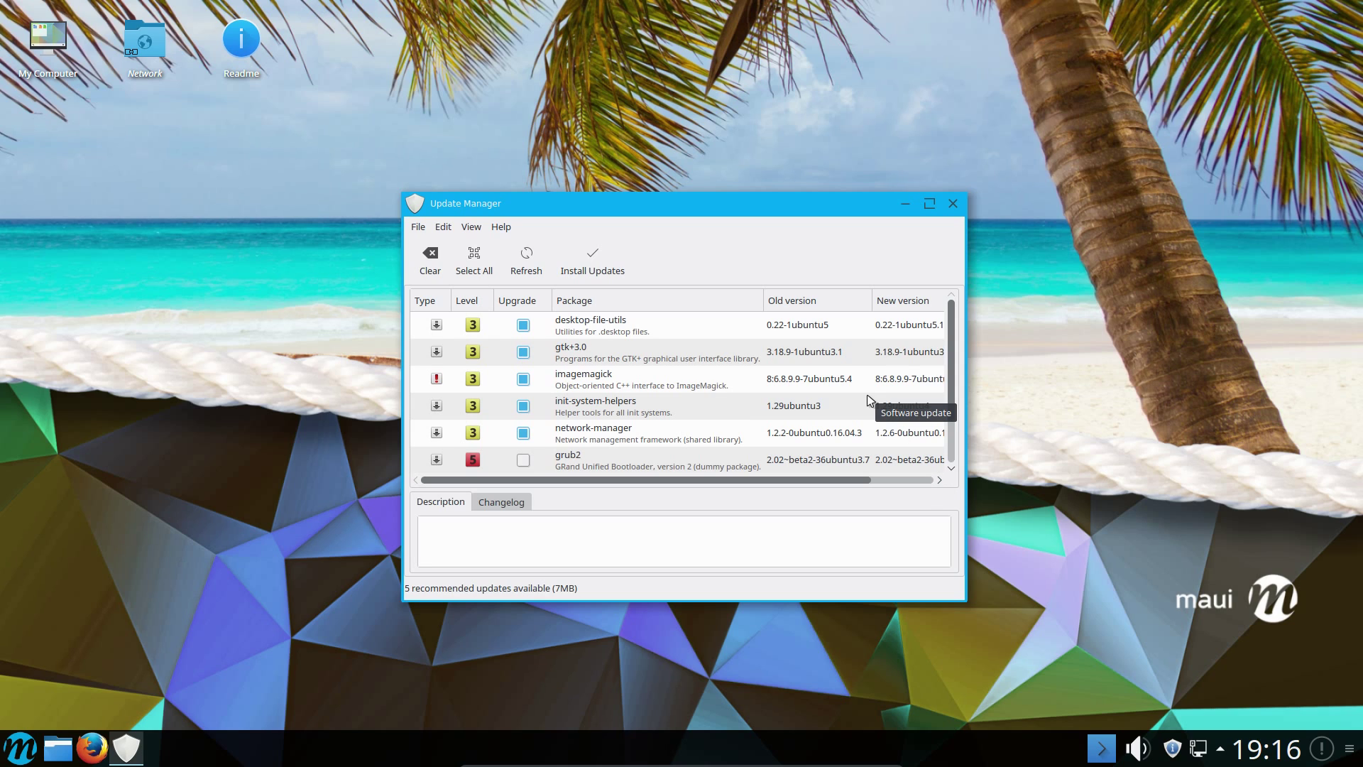
{"action": "scroll", "coordinate": [868, 400], "scroll_direction": "down", "scroll_amount": 2}
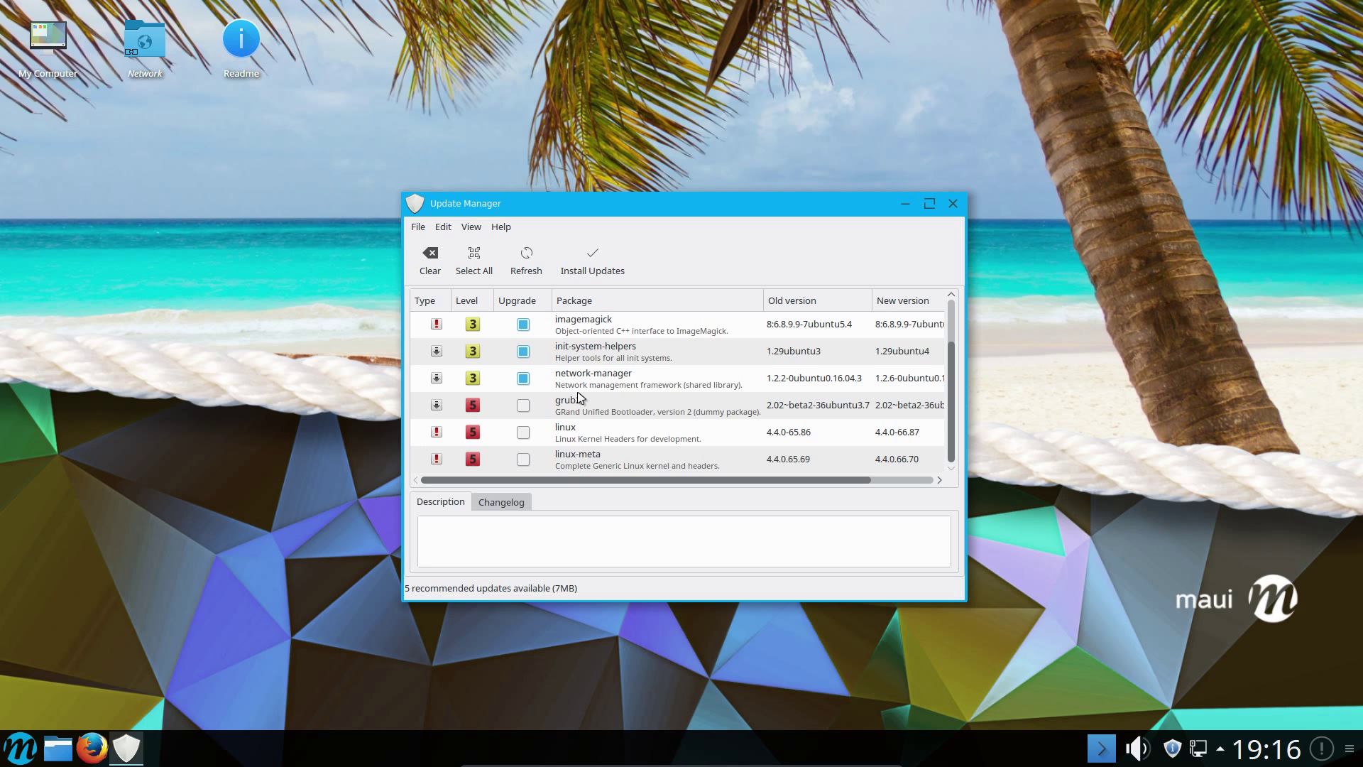
{"action": "left_click", "coordinate": [952, 204]}
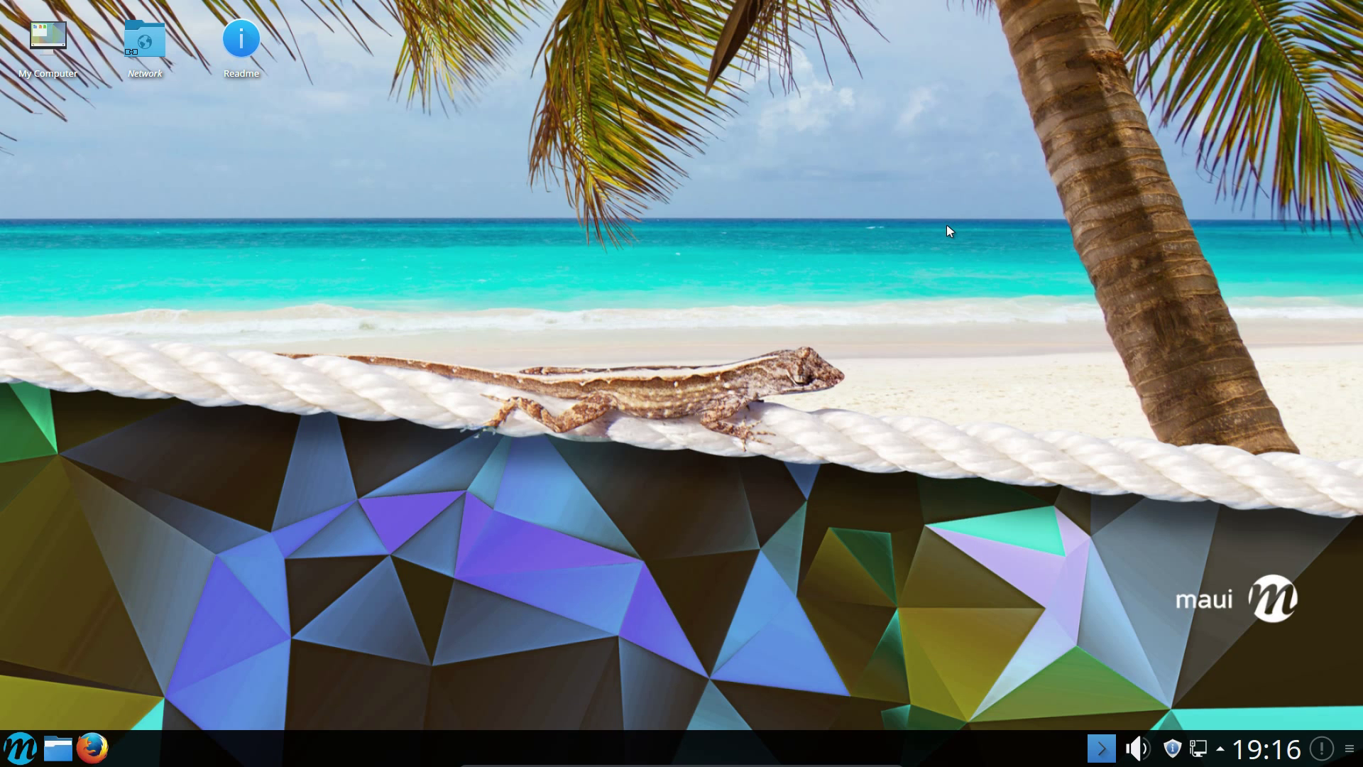
- Try launcher searches 'disc', 'muo' and 'syn', then start Audacious from Multimedia
{"action": "left_click", "coordinate": [17, 757]}
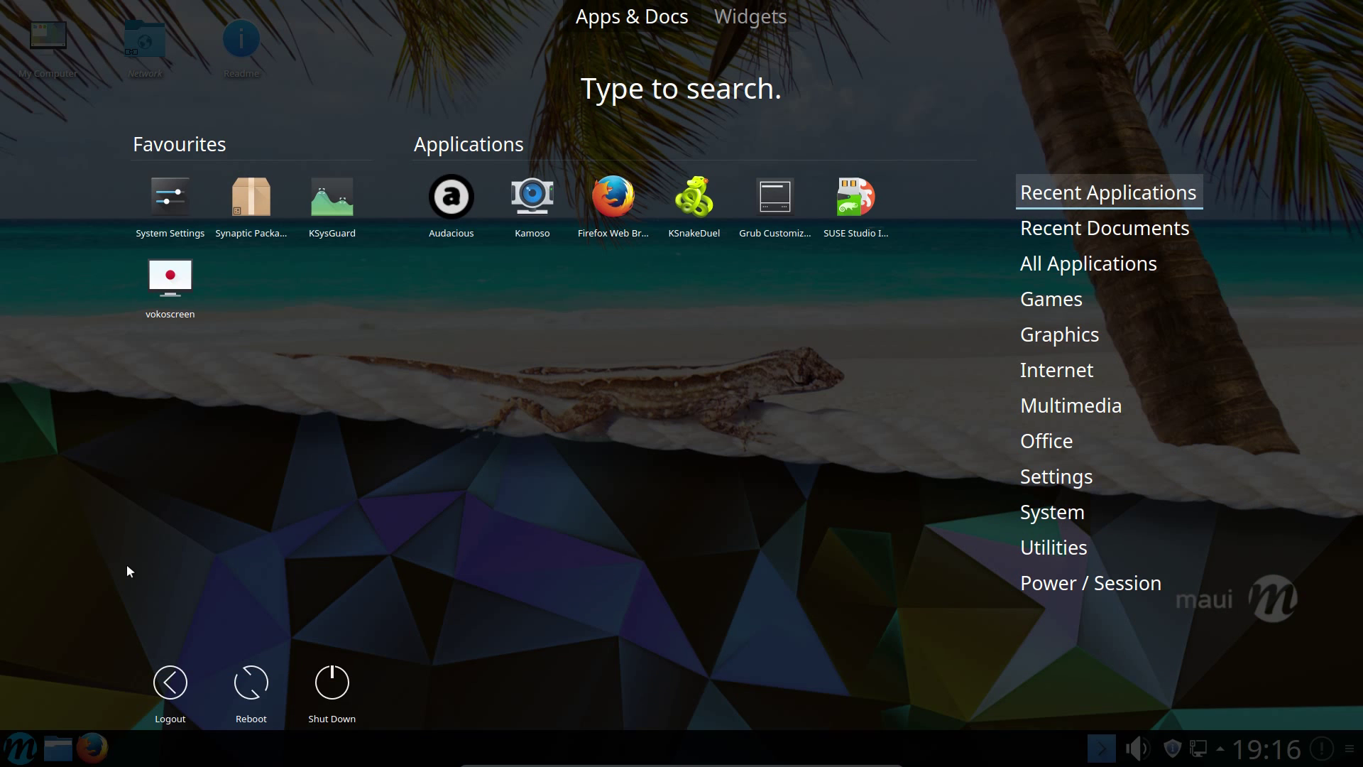
{"action": "type", "text": "disc"}
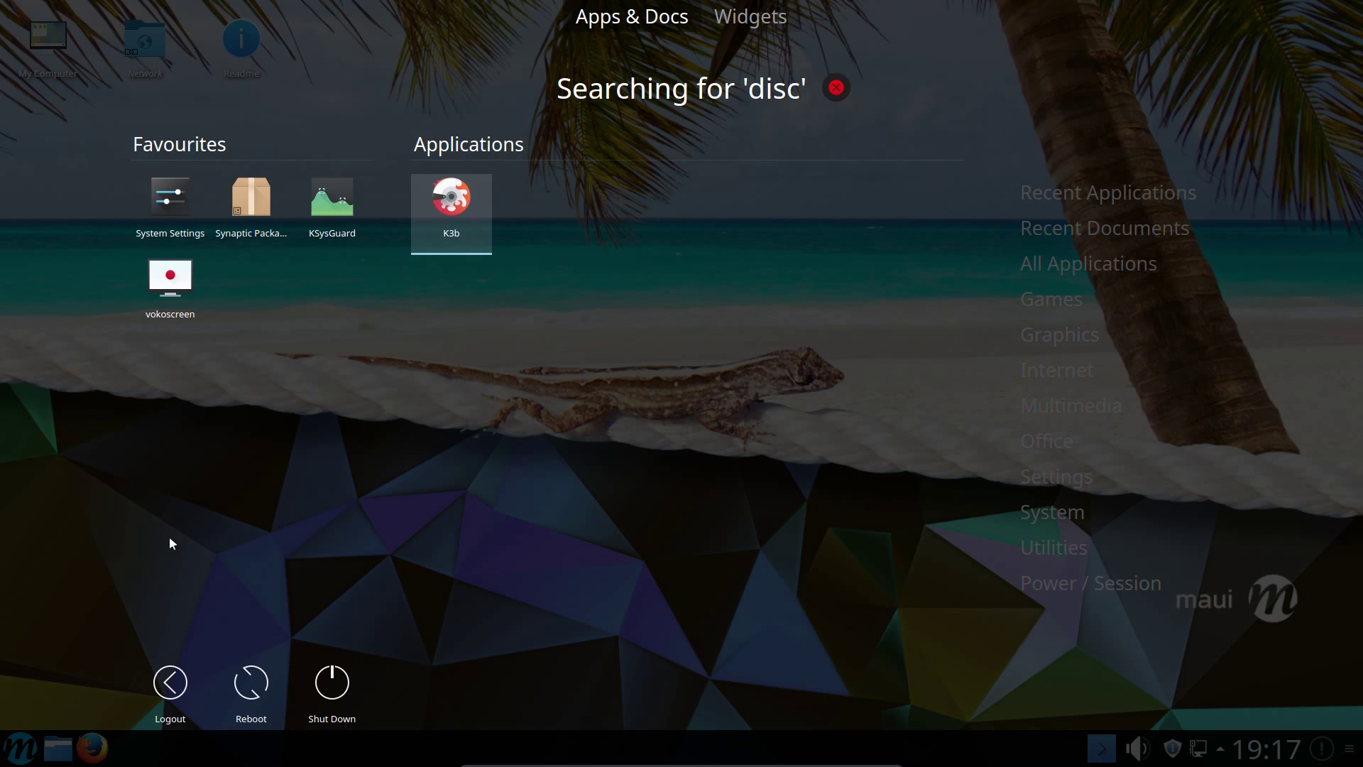
{"action": "key", "text": "BackSpace"}
{"action": "key", "text": "BackSpace"}
{"action": "key", "text": "BackSpace"}
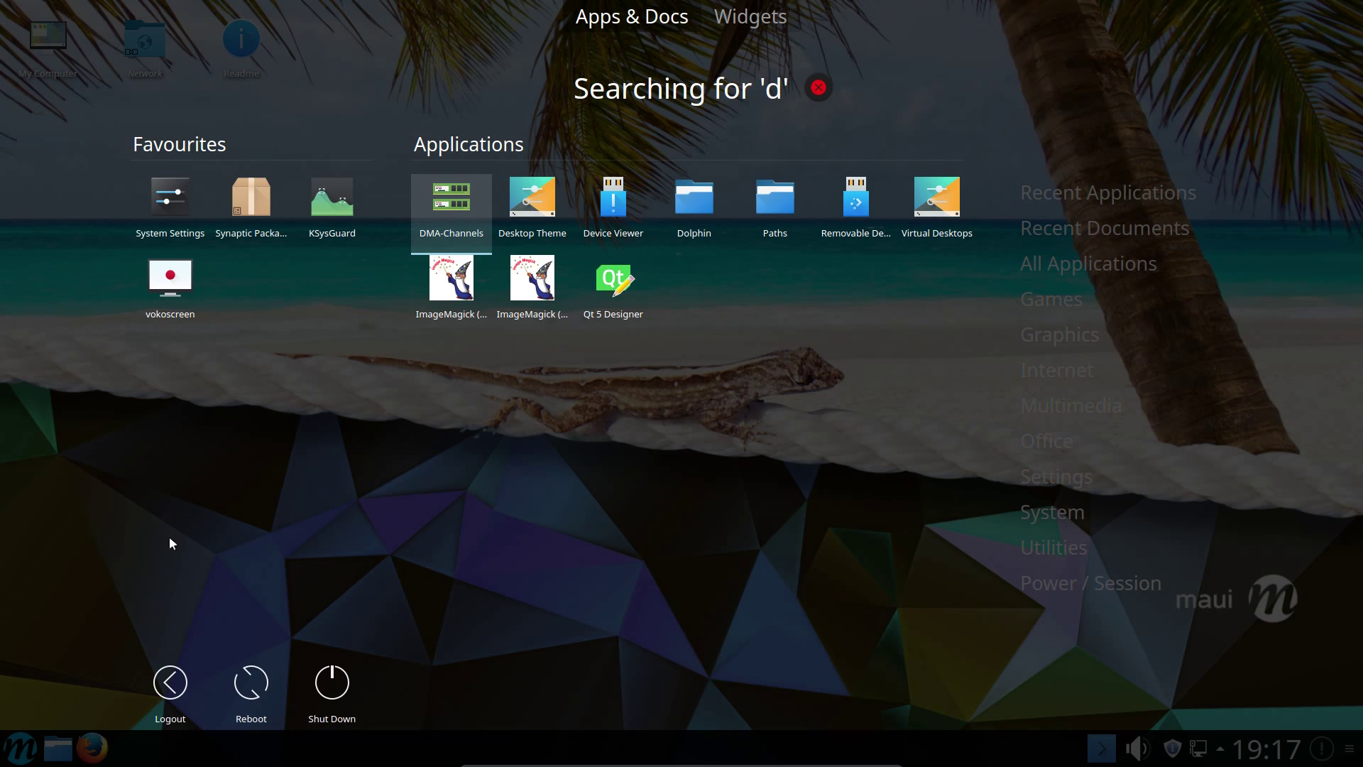
{"action": "key", "text": "BackSpace"}
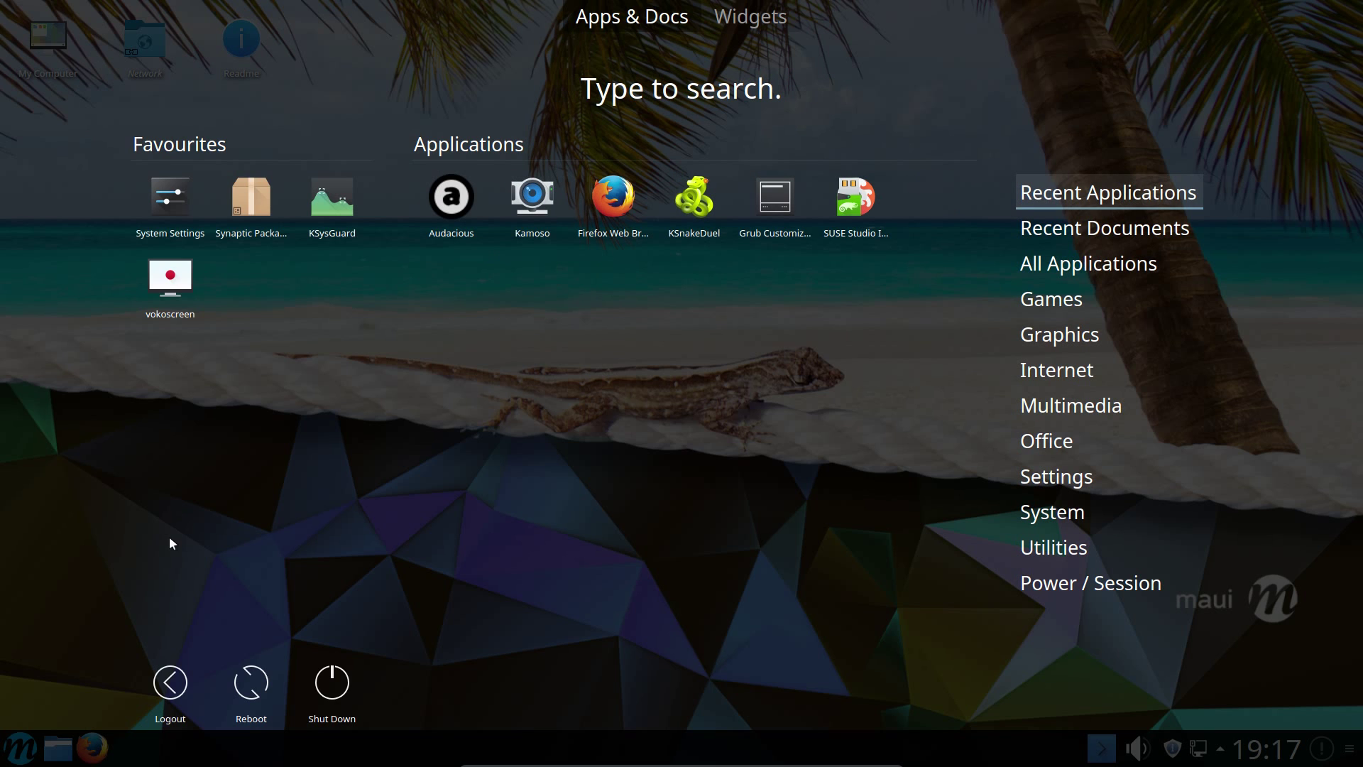
{"action": "type", "text": "muo"}
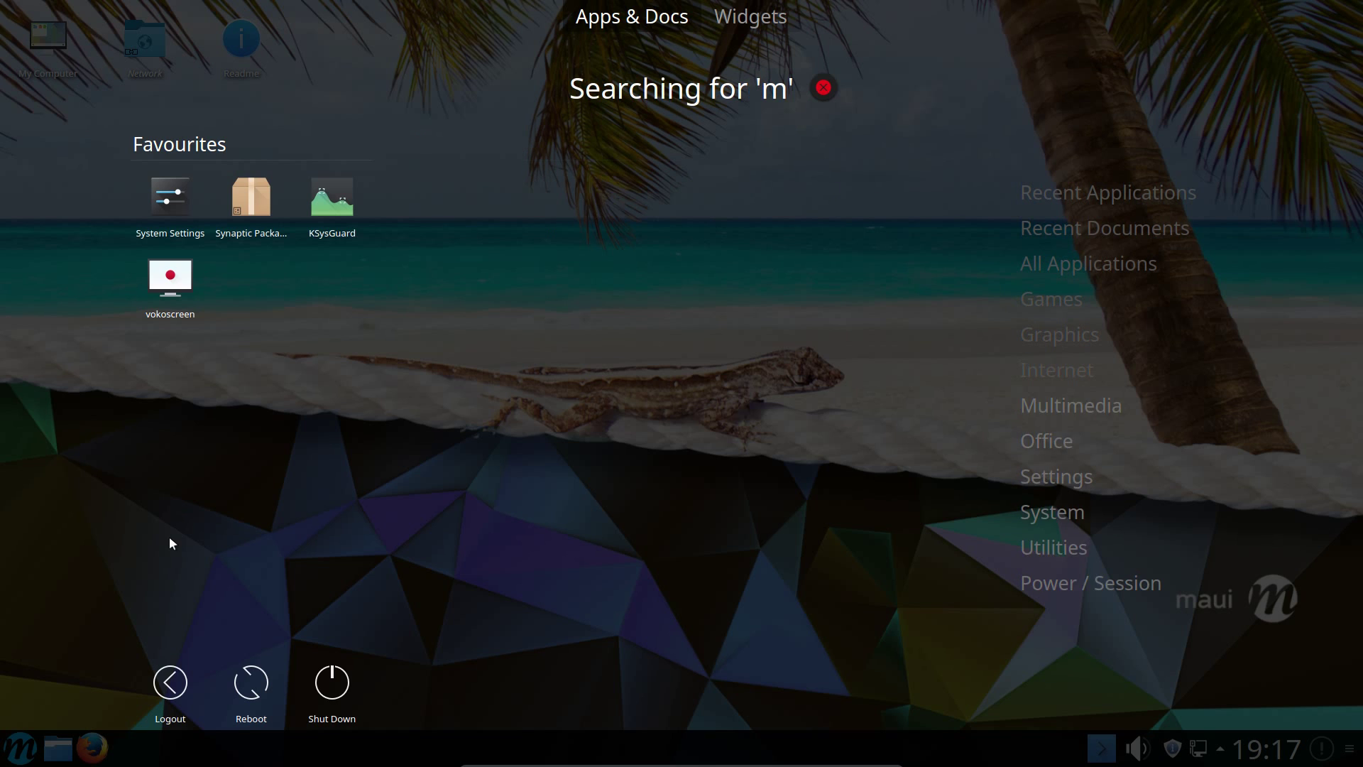
{"action": "key", "text": "BackSpace"}
{"action": "key", "text": "BackSpace"}
{"action": "key", "text": "BackSpace"}
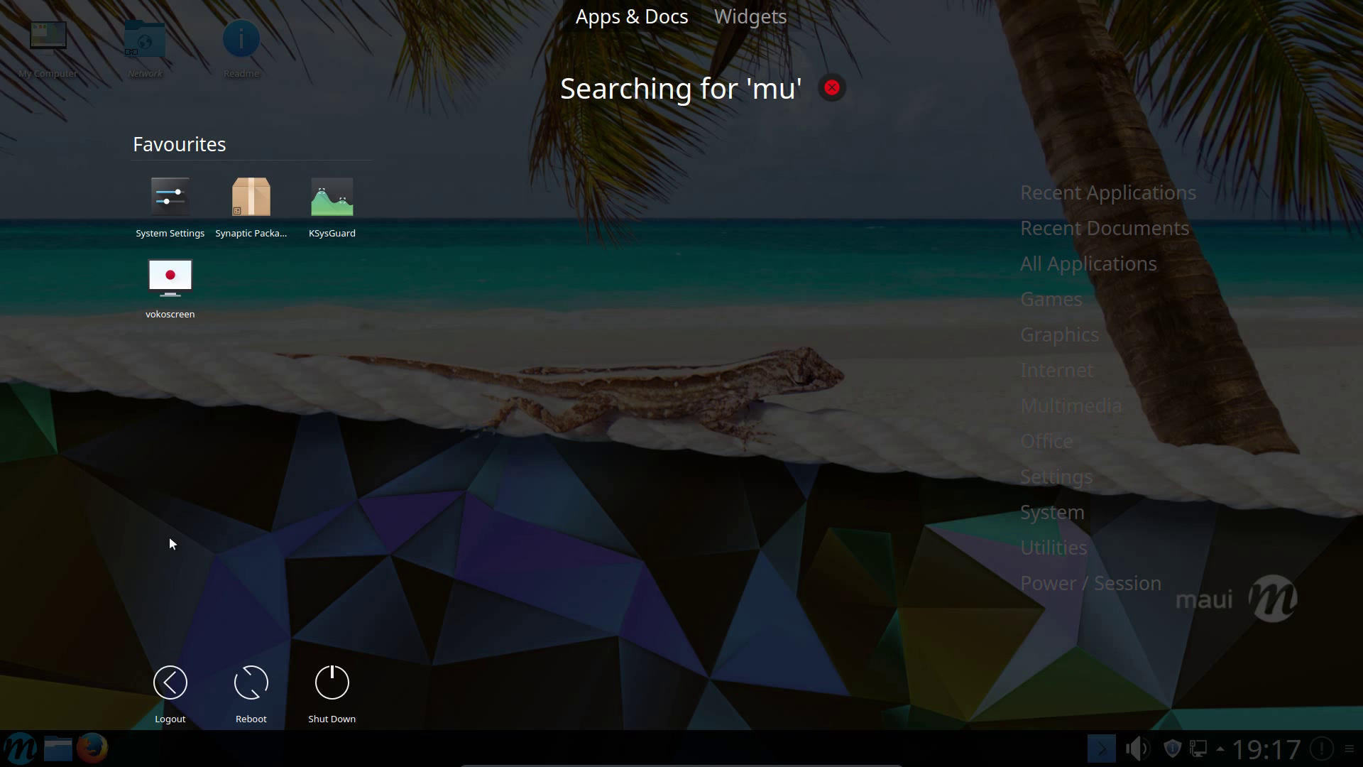
{"action": "type", "text": "syn"}
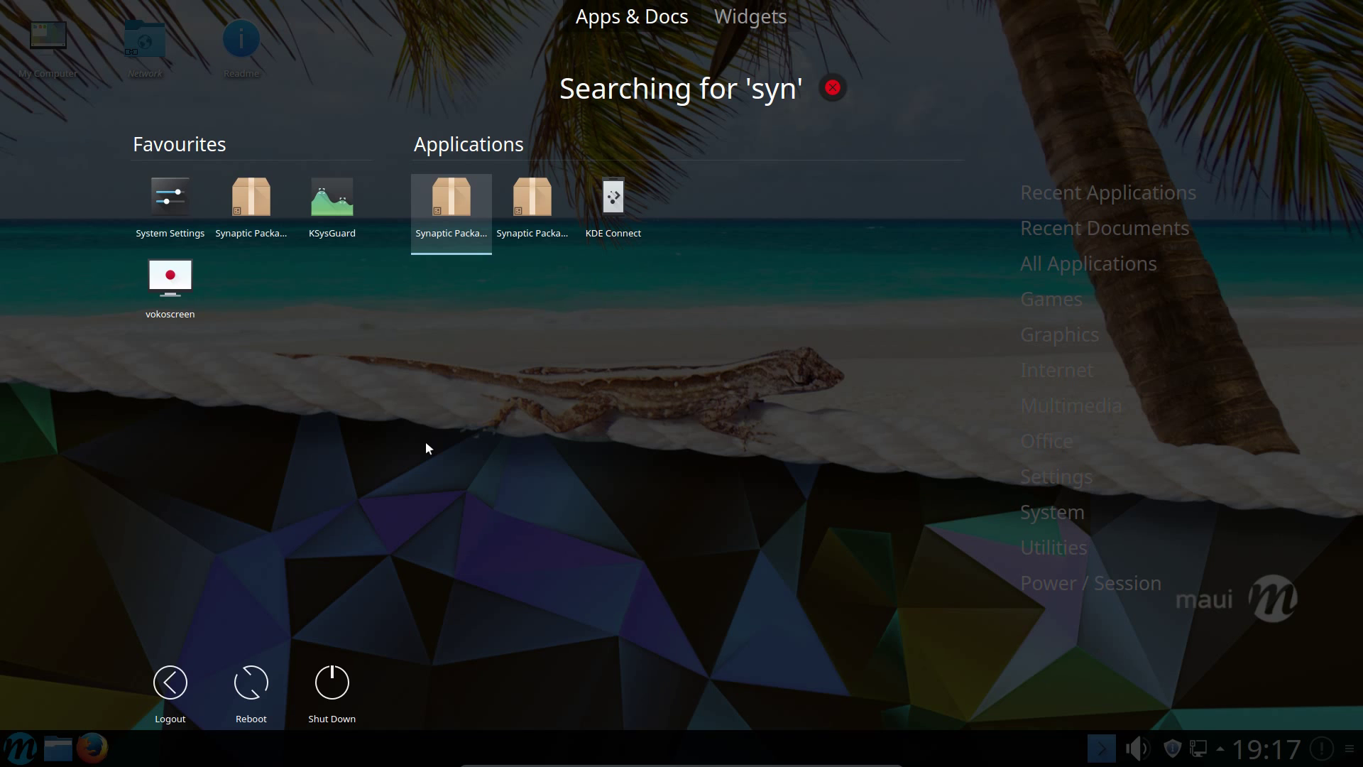
{"action": "key", "text": "Escape"}
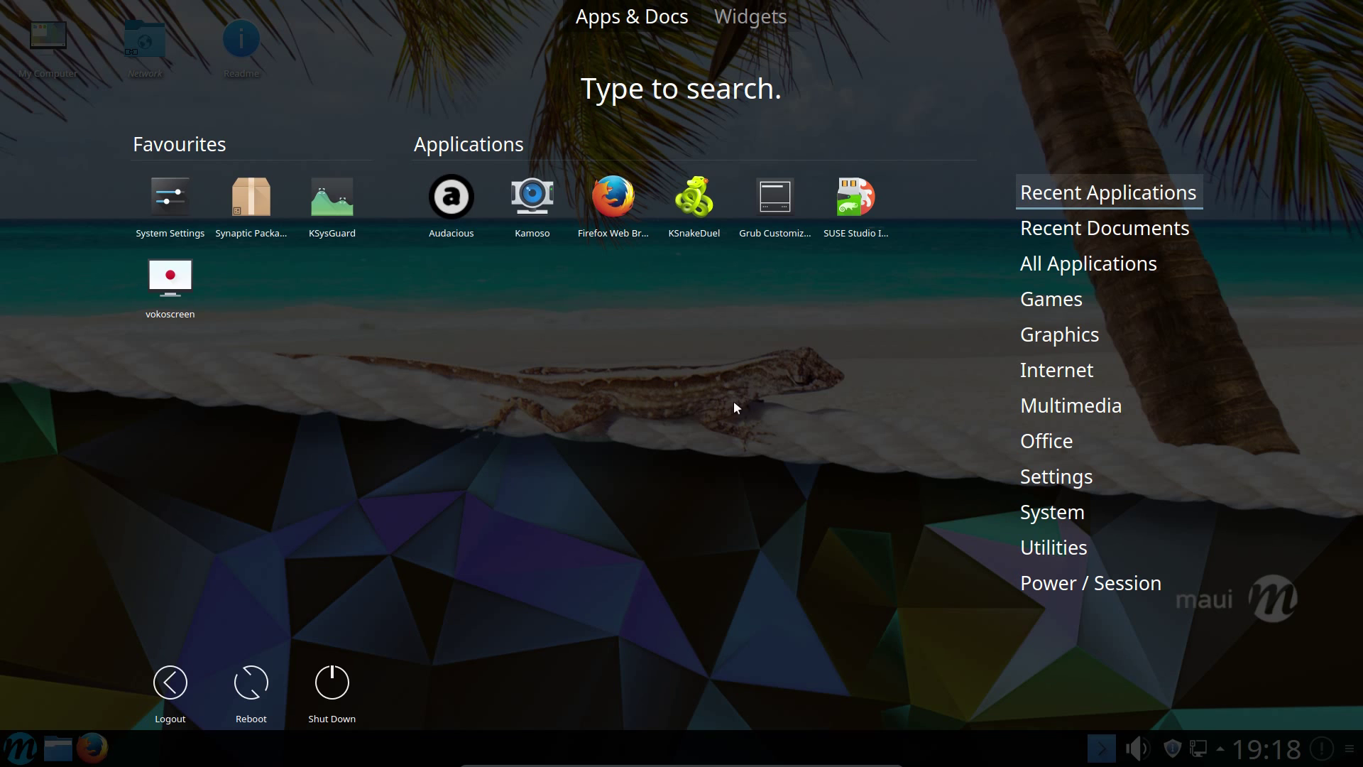
{"action": "key", "text": "Down"}
{"action": "key", "text": "Down"}
{"action": "key", "text": "Down"}
{"action": "key", "text": "Down"}
{"action": "key", "text": "Down"}
{"action": "key", "text": "Down"}
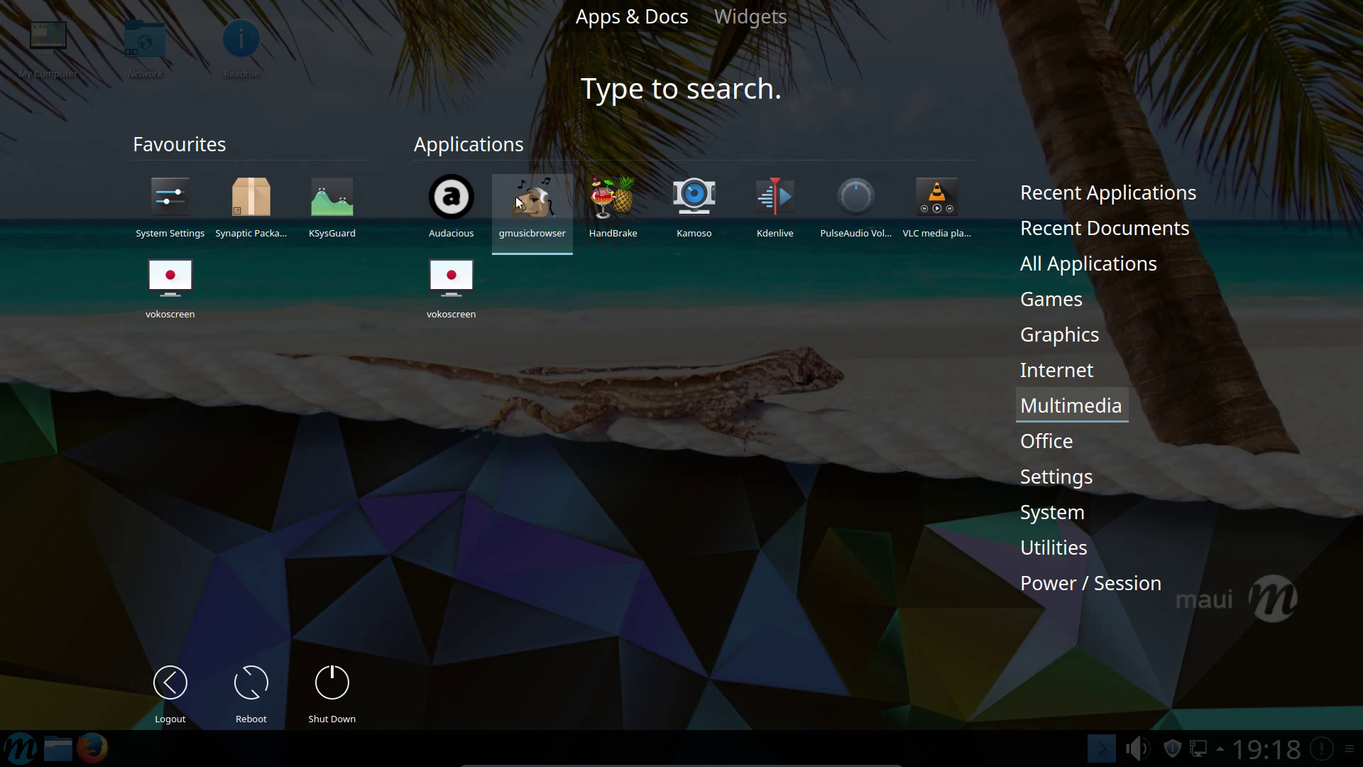
{"action": "left_click", "coordinate": [451, 199]}
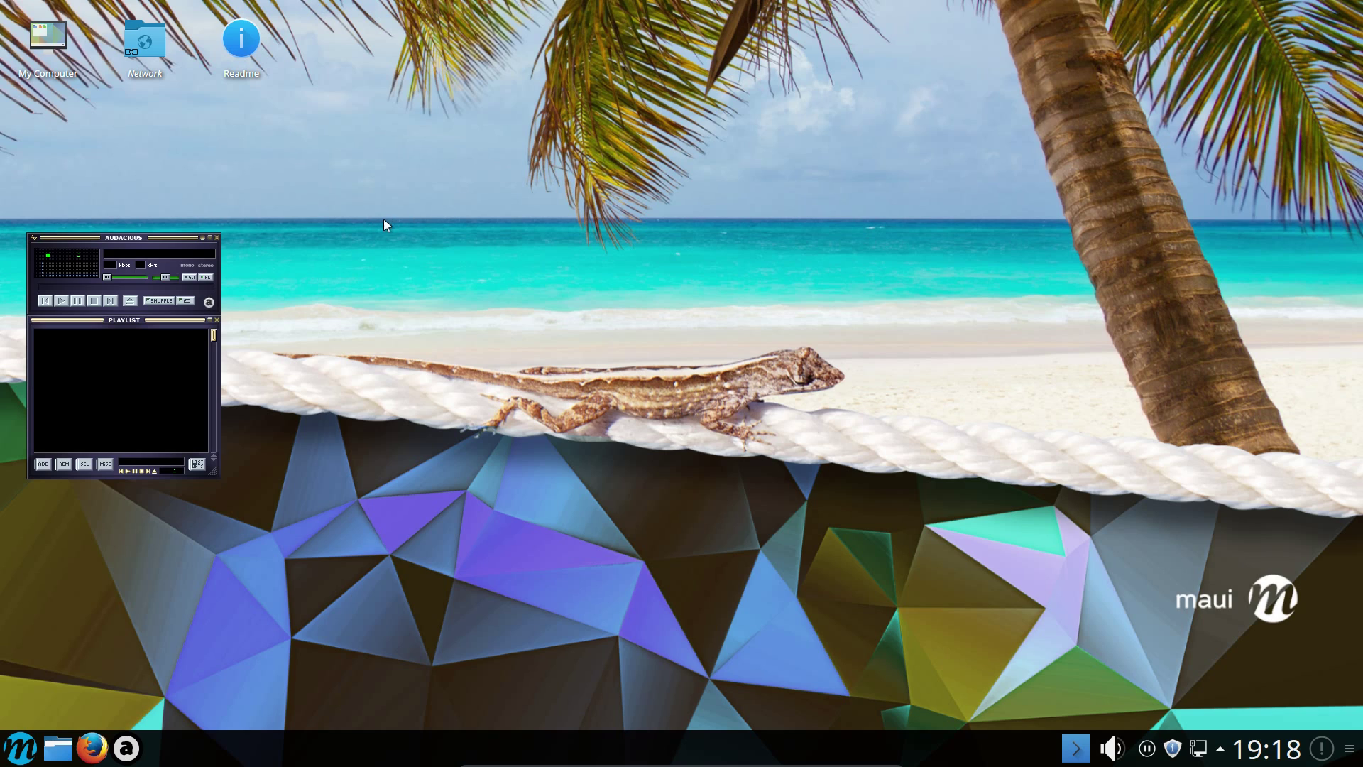
- Close Audacious, launch System Settings via a 'set' search, maximize it, and show Plasma Services
{"action": "left_click", "coordinate": [216, 237]}
{"action": "key", "text": "super"}
{"action": "type", "text": "set"}
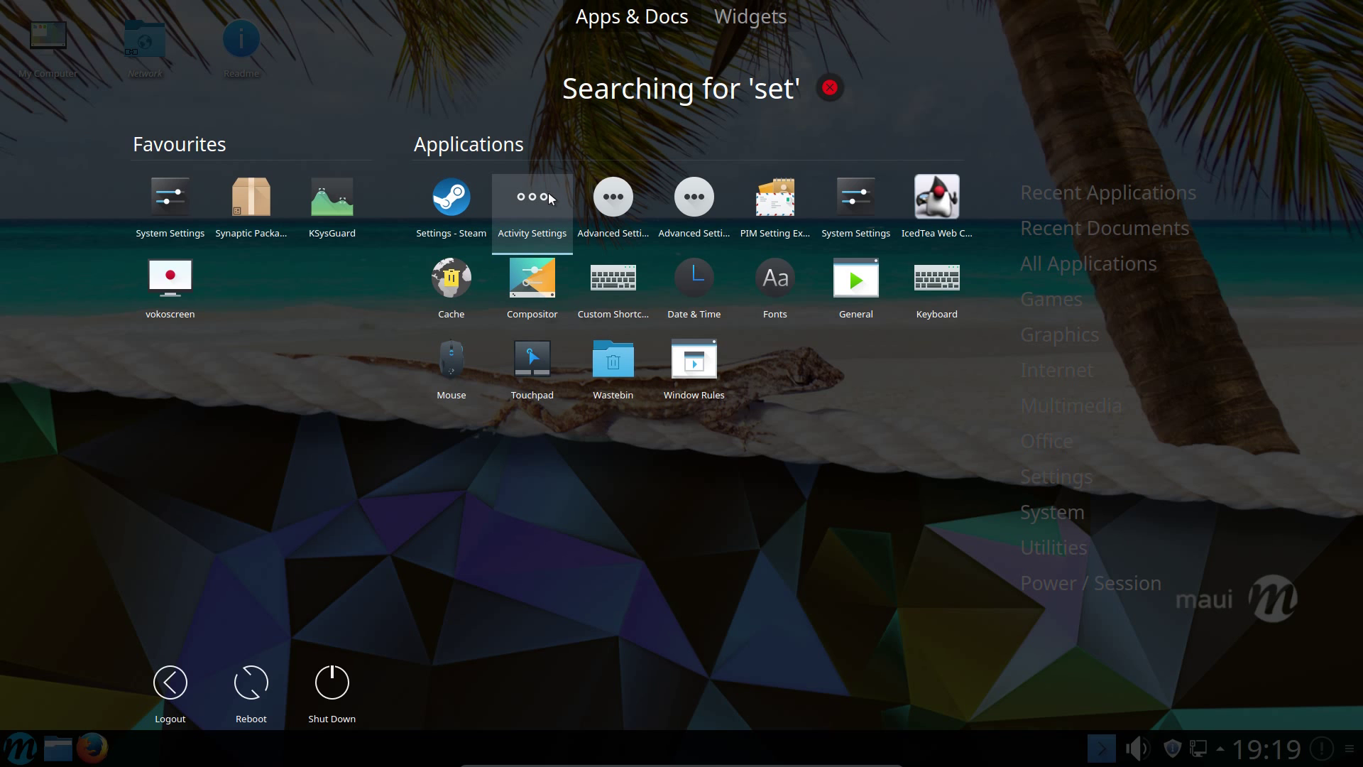
{"action": "left_click", "coordinate": [171, 201]}
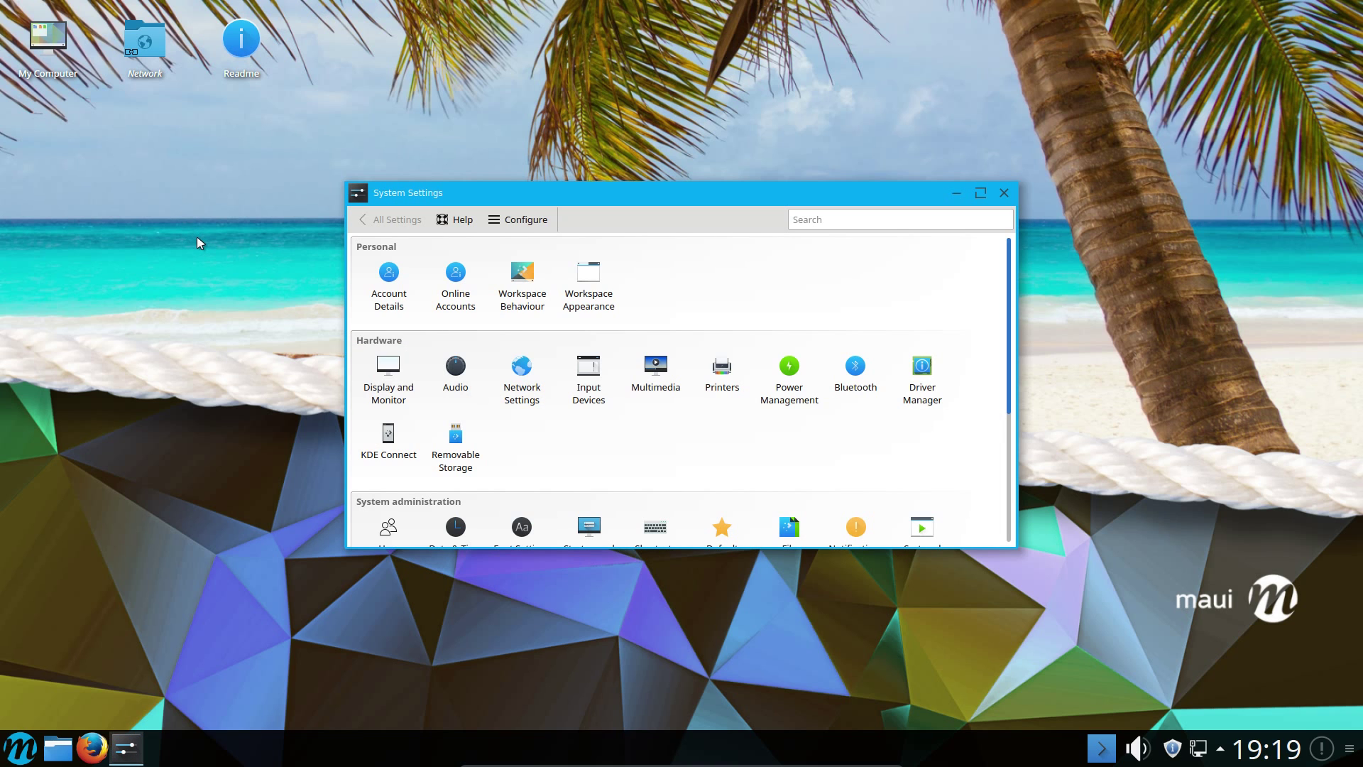
{"action": "left_click", "coordinate": [980, 192]}
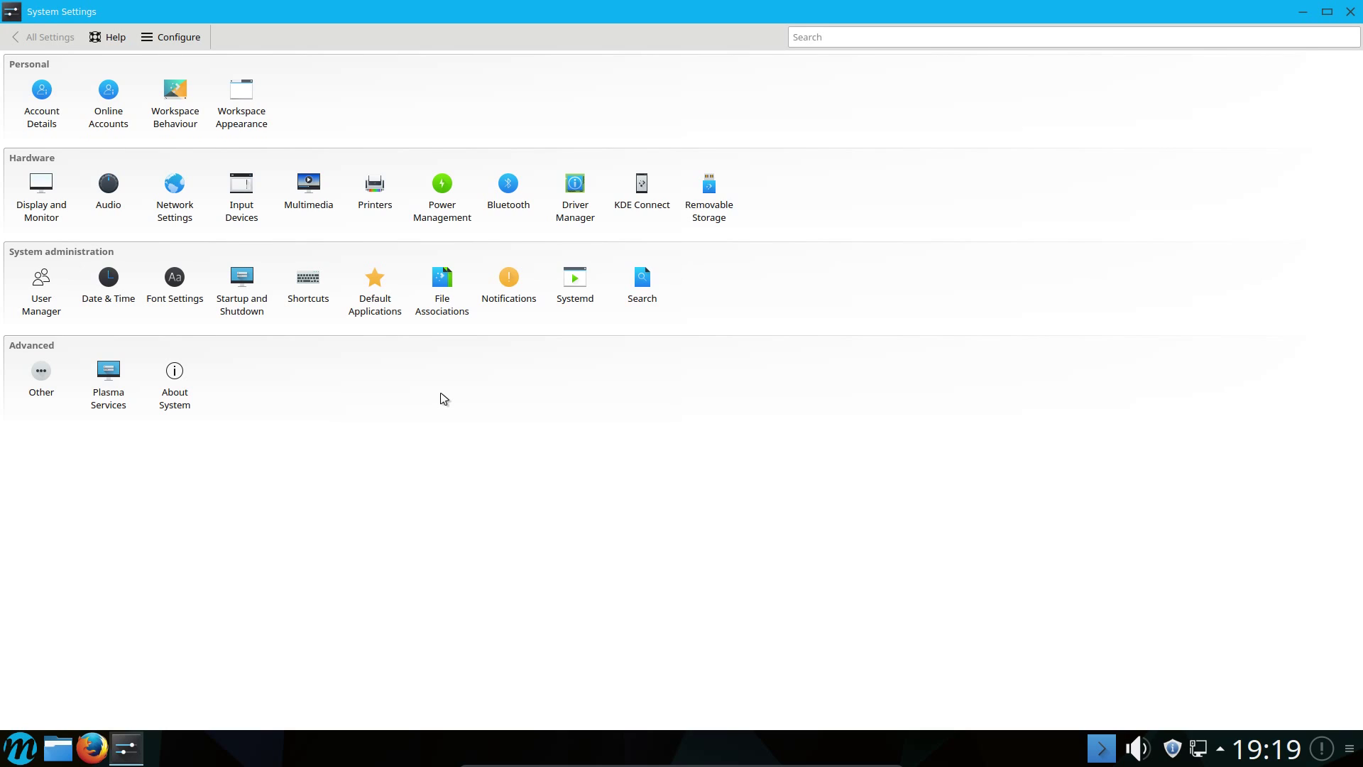
{"action": "left_click", "coordinate": [106, 389]}
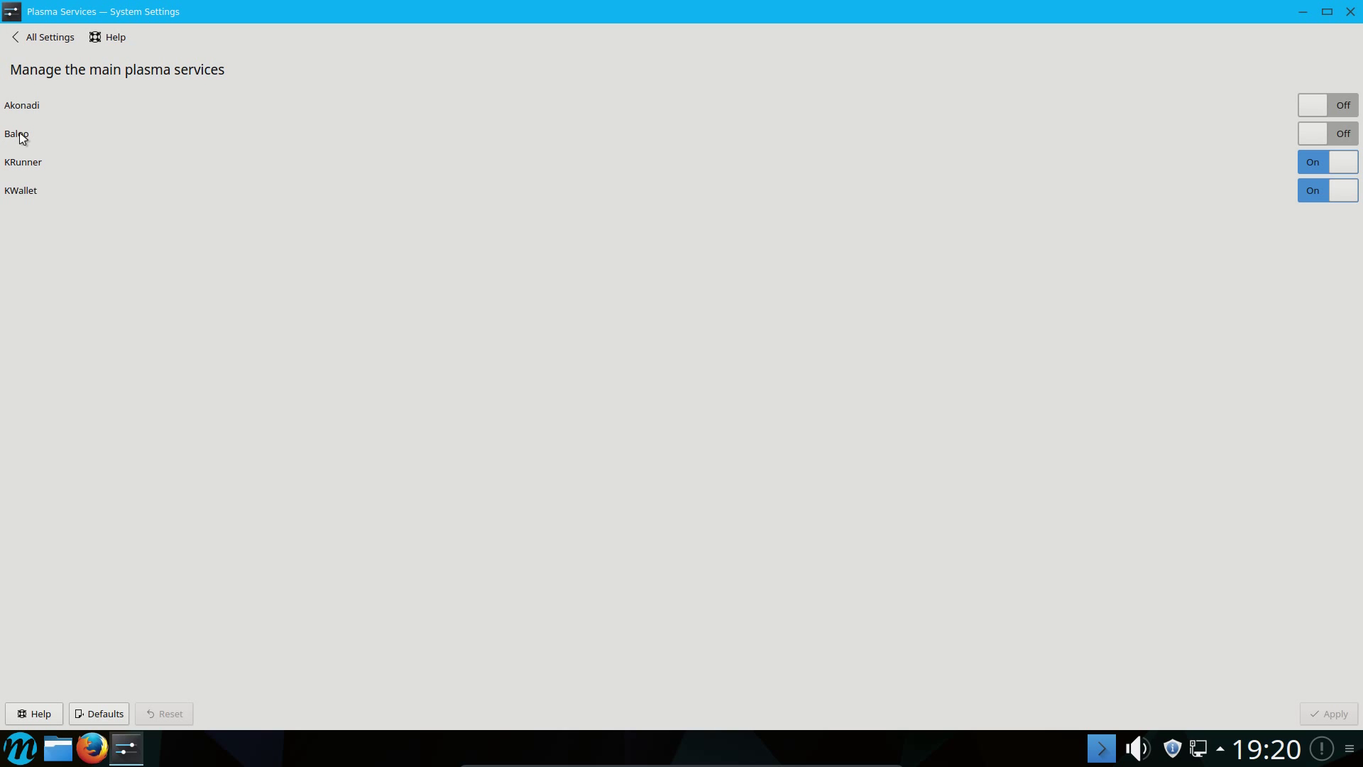
- Search 'pic' in the launcher, dismiss it, and go back to the All Settings overview
{"action": "left_click", "coordinate": [20, 754]}
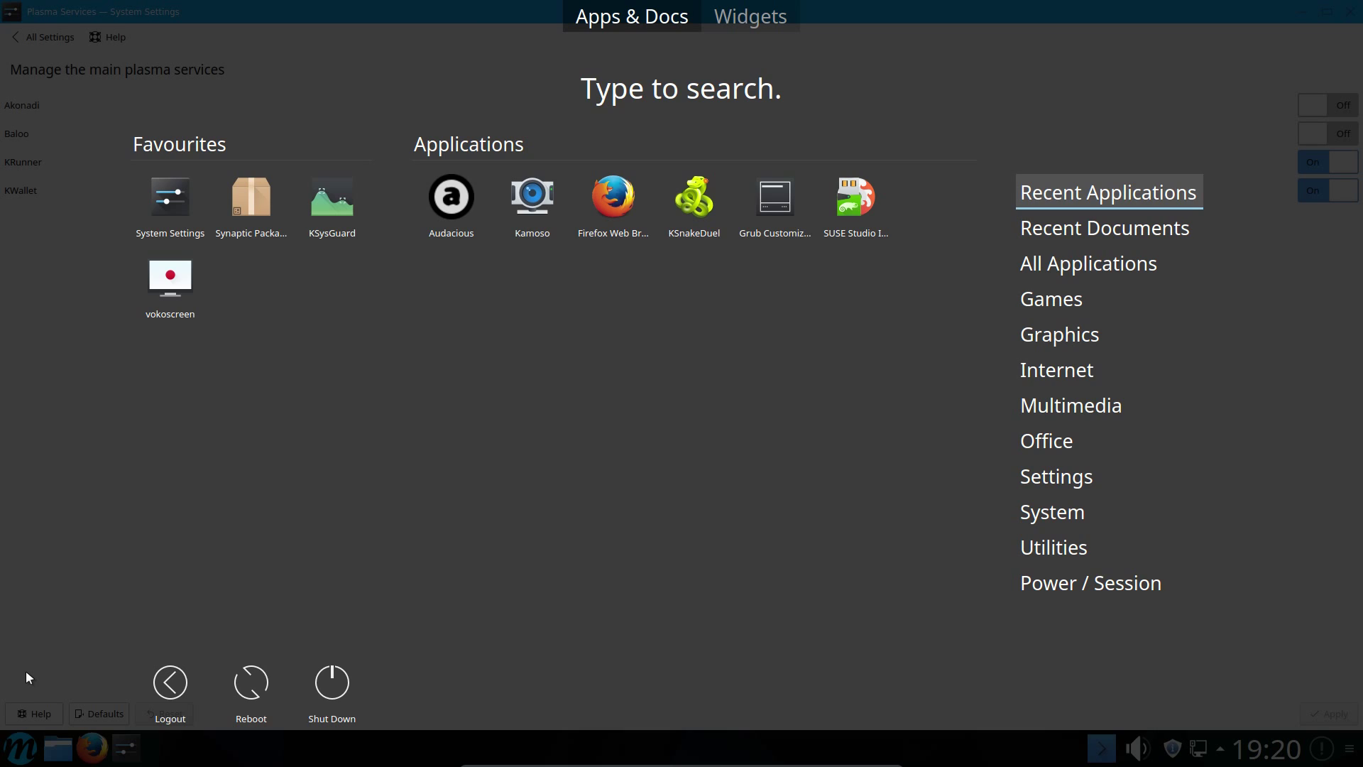
{"action": "type", "text": "pic"}
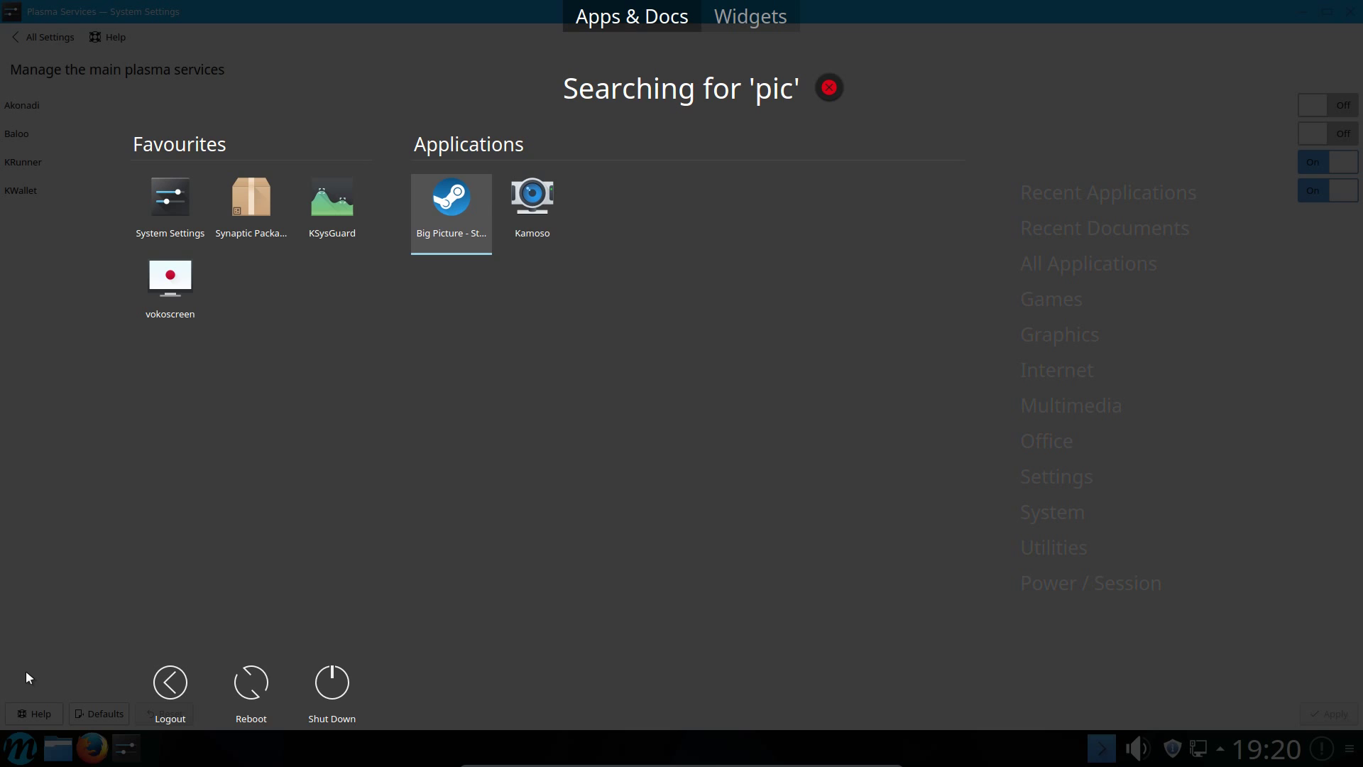
{"action": "key", "text": "Escape"}
{"action": "key", "text": "Escape"}
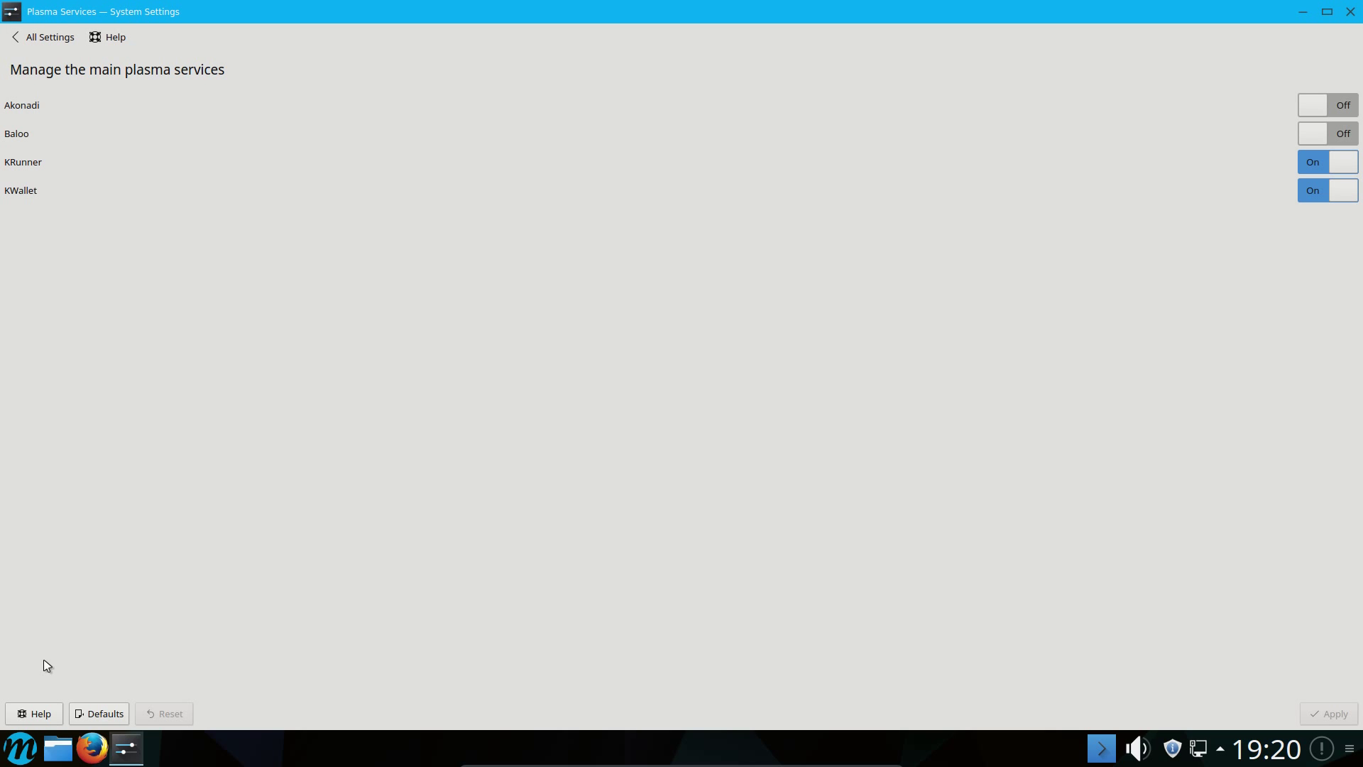
{"action": "key", "text": "alt+Left"}
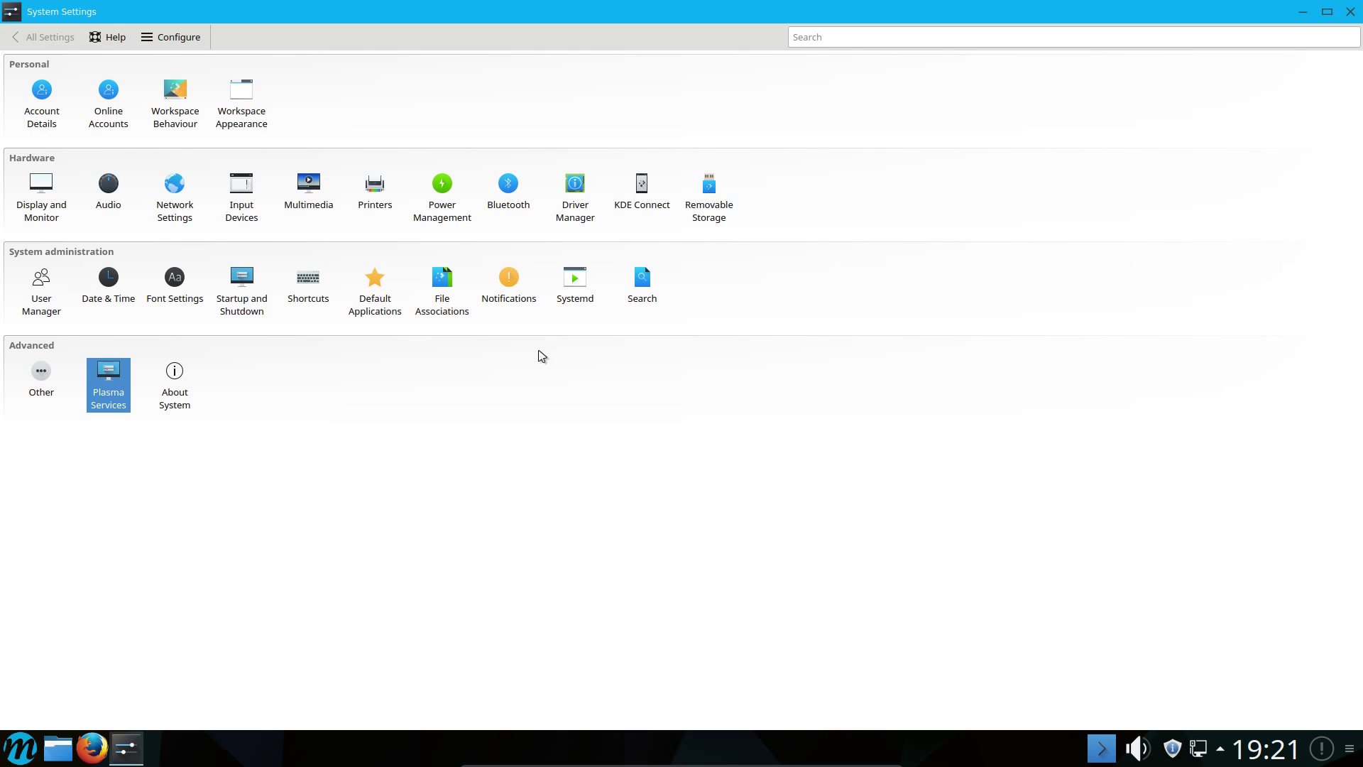
{"action": "left_click", "coordinate": [573, 291]}
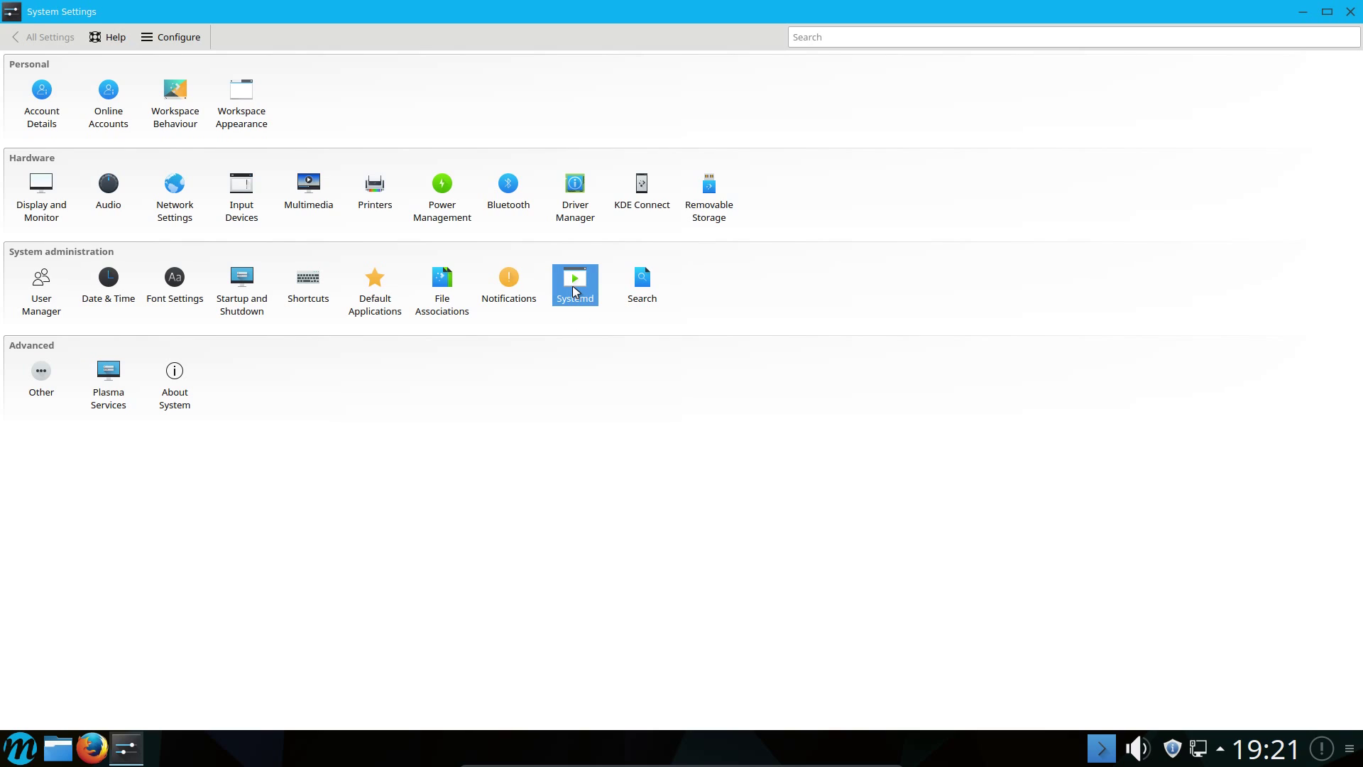
{"action": "double_click", "coordinate": [574, 291]}
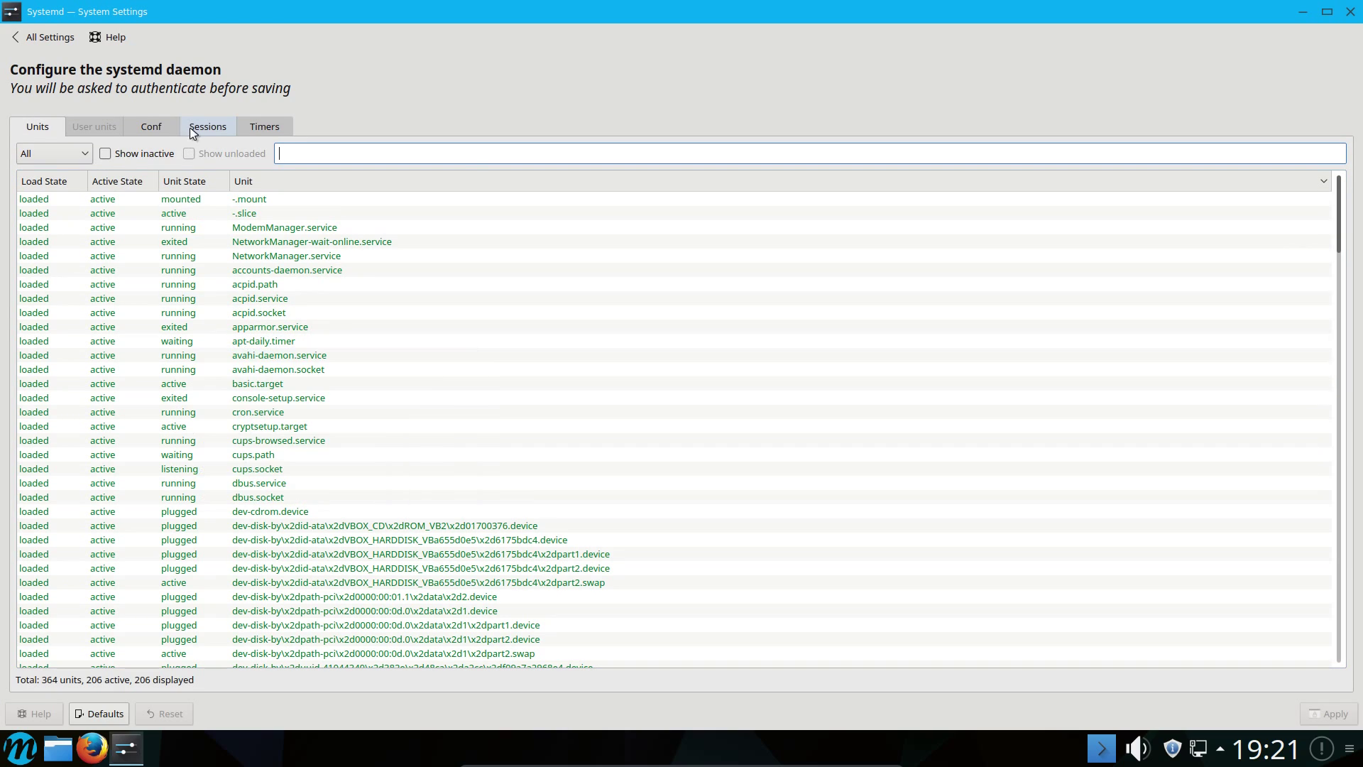
{"action": "left_click", "coordinate": [208, 130]}
{"action": "left_click", "coordinate": [249, 128]}
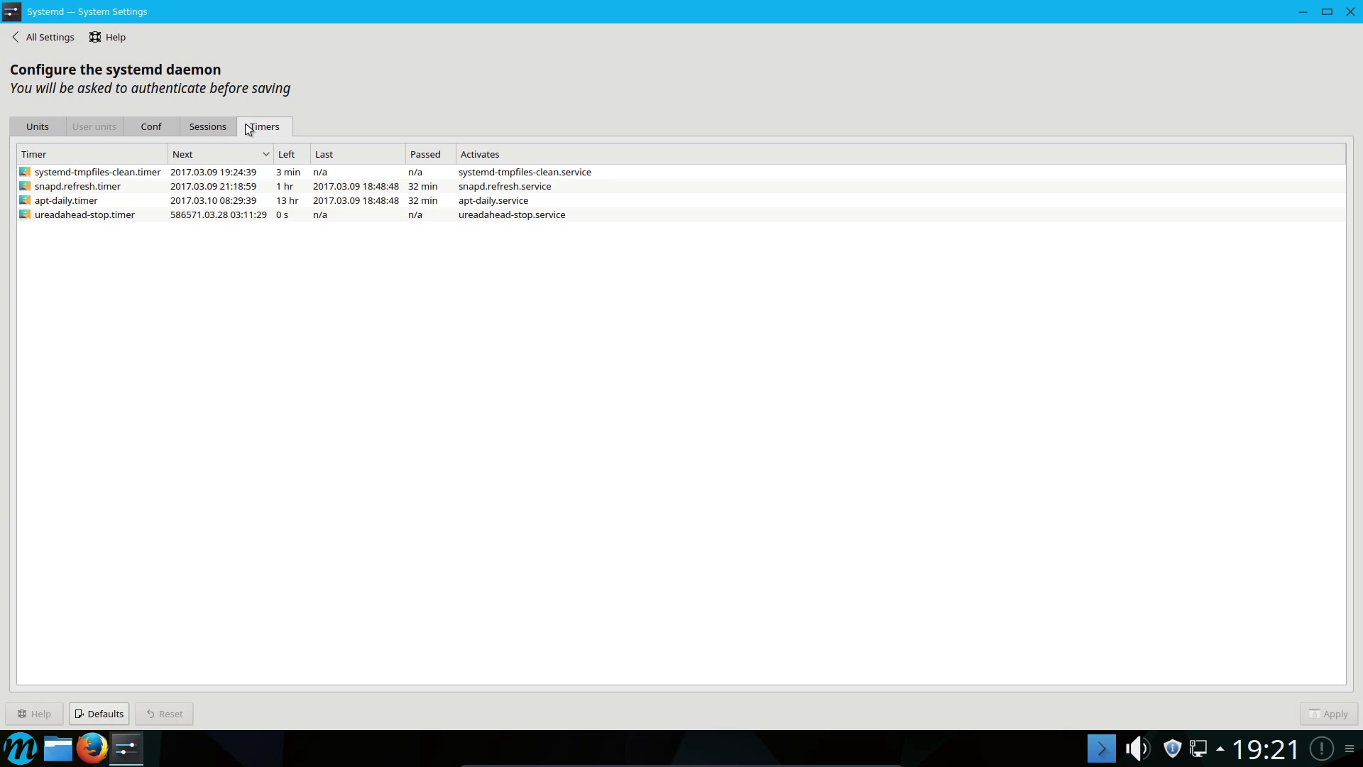
{"action": "left_click", "coordinate": [149, 127]}
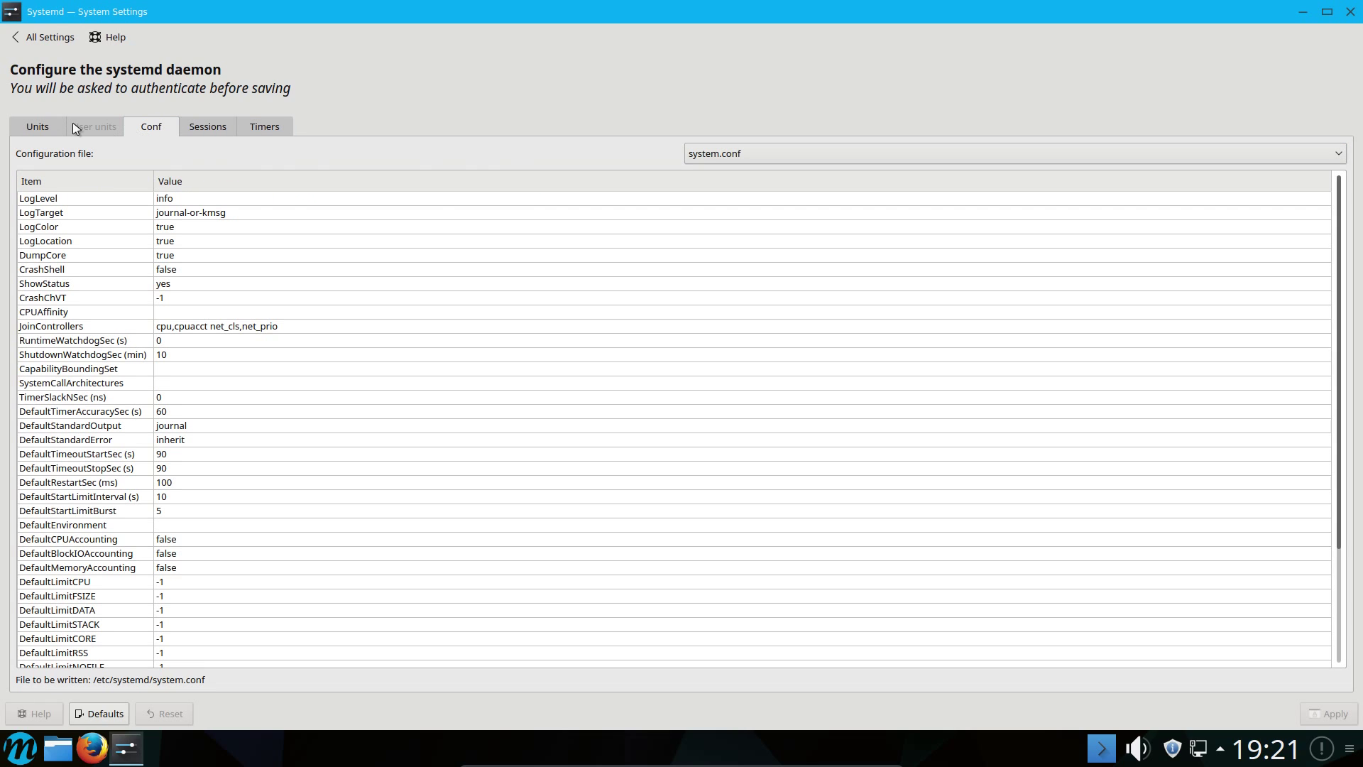
{"action": "left_click", "coordinate": [16, 36]}
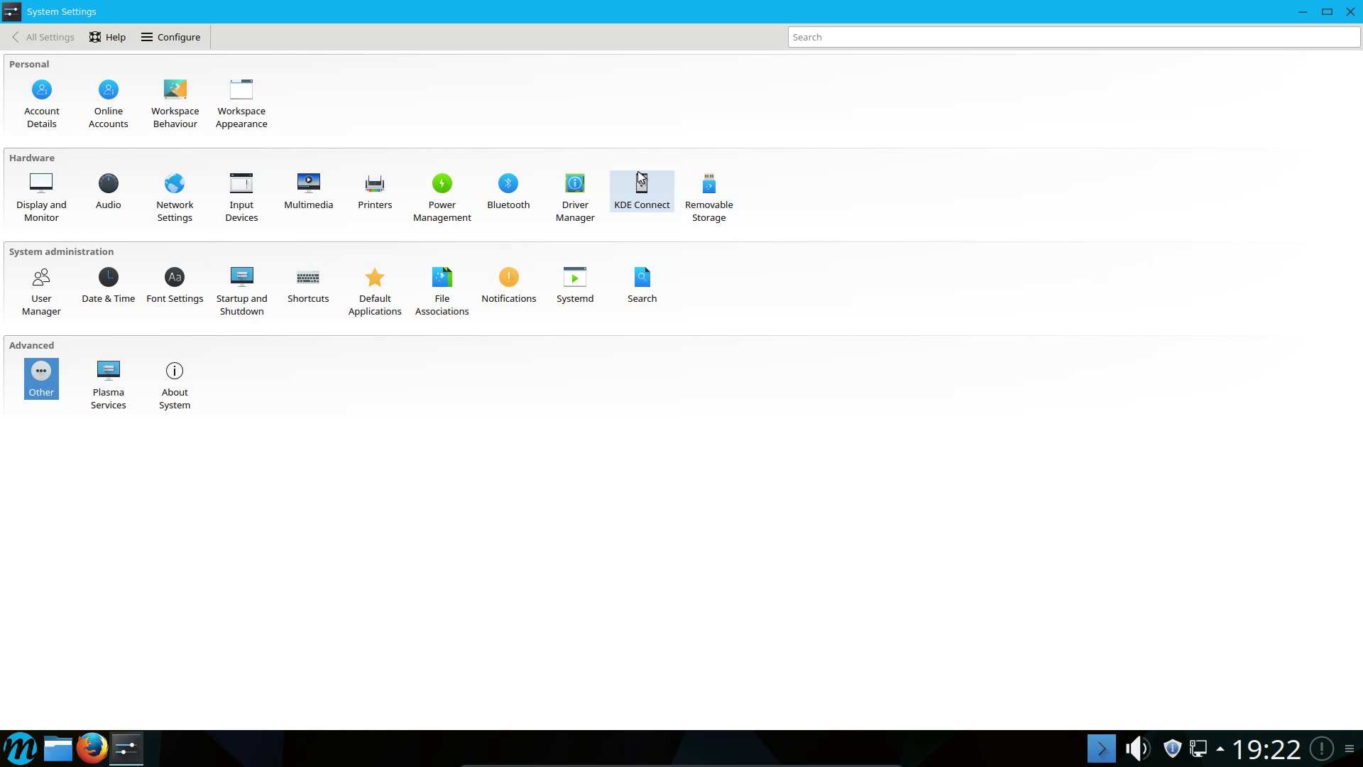
- Browse the Workspace Appearance Style, Window Decorations, Colours and GTK pages
{"action": "left_click", "coordinate": [261, 101]}
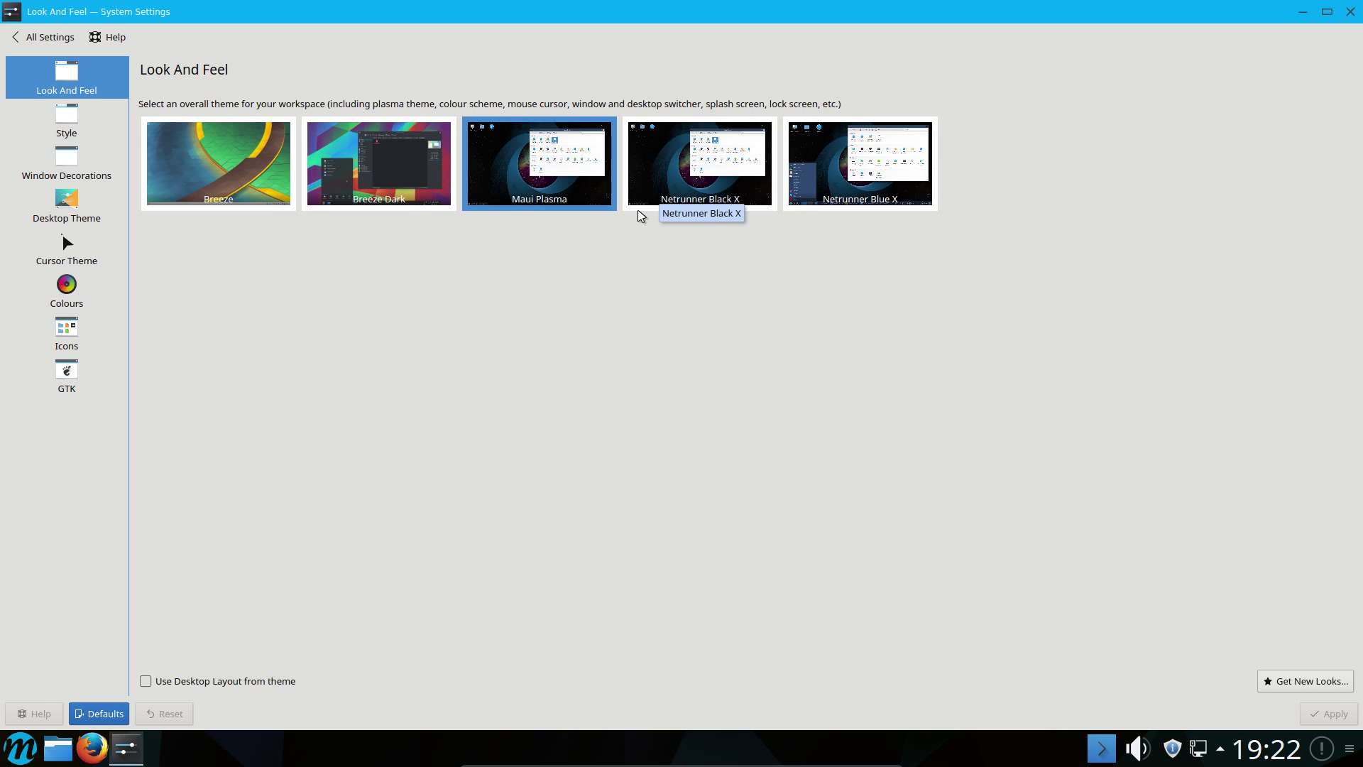
{"action": "left_click", "coordinate": [67, 119]}
{"action": "left_click", "coordinate": [68, 165]}
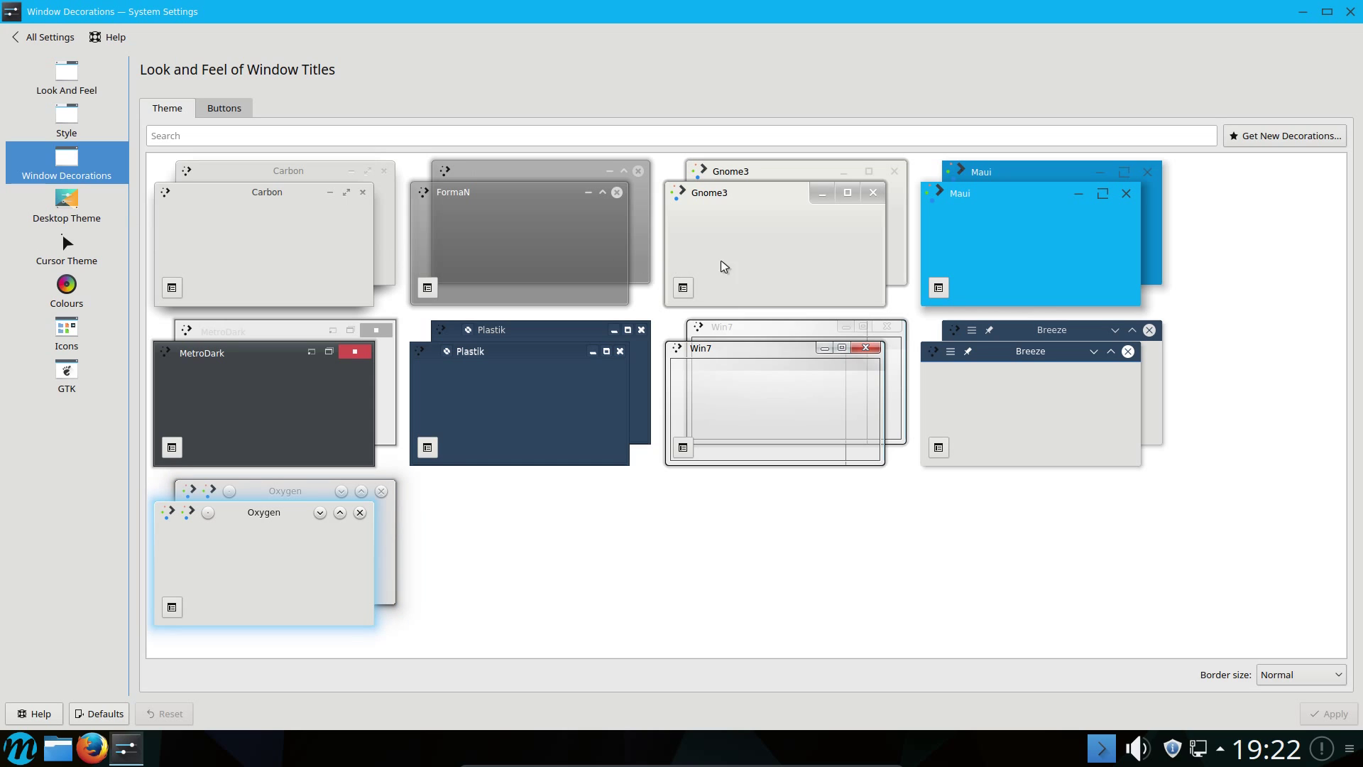
{"action": "left_click", "coordinate": [66, 290]}
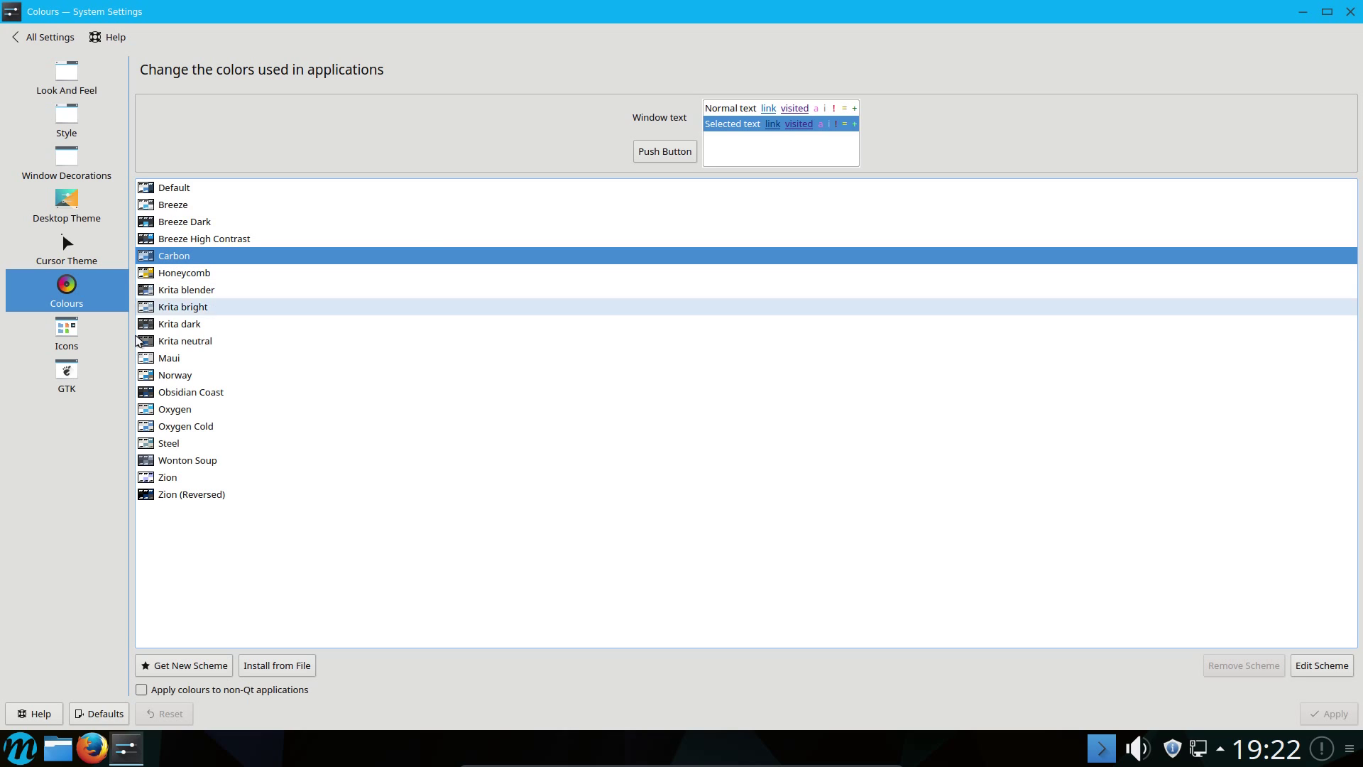
{"action": "left_click", "coordinate": [82, 378]}
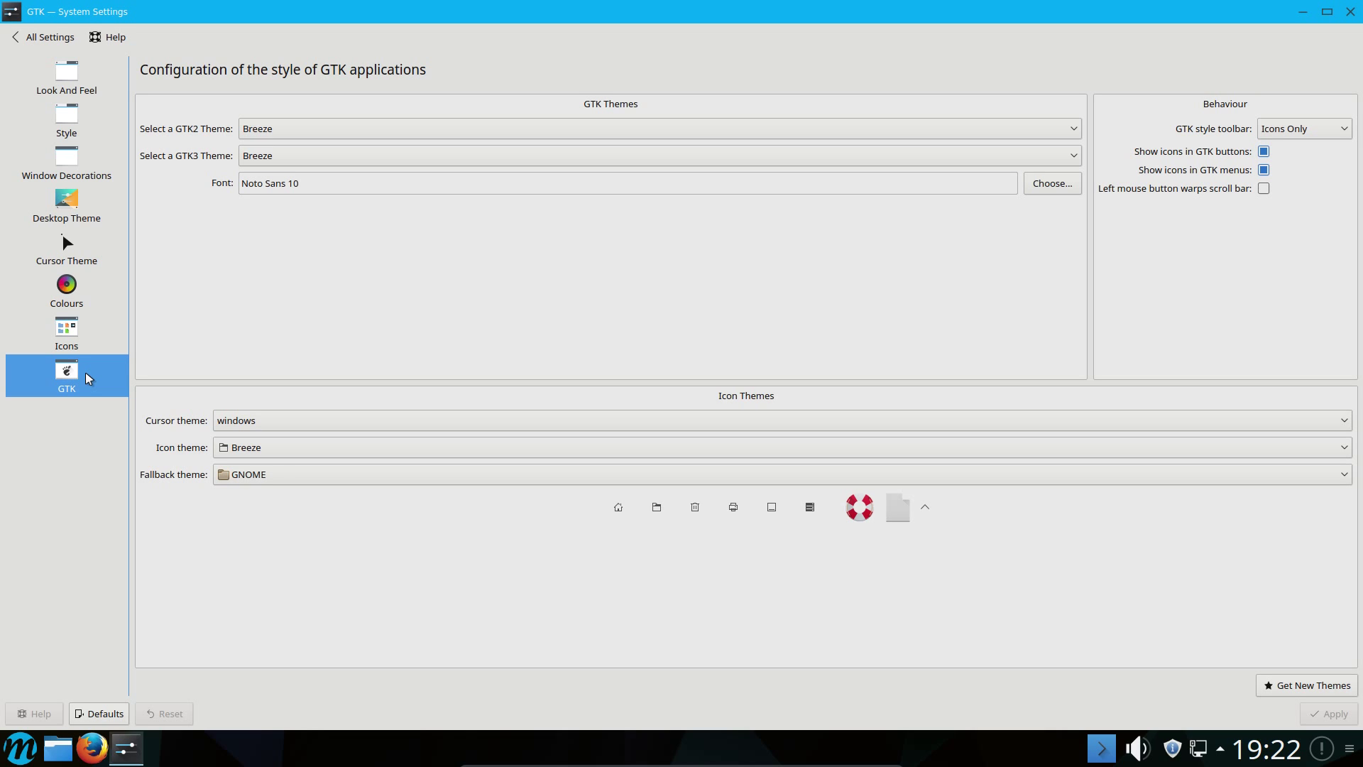
- Apply the FormaN window decoration and return to the settings overview
{"action": "left_click", "coordinate": [66, 162]}
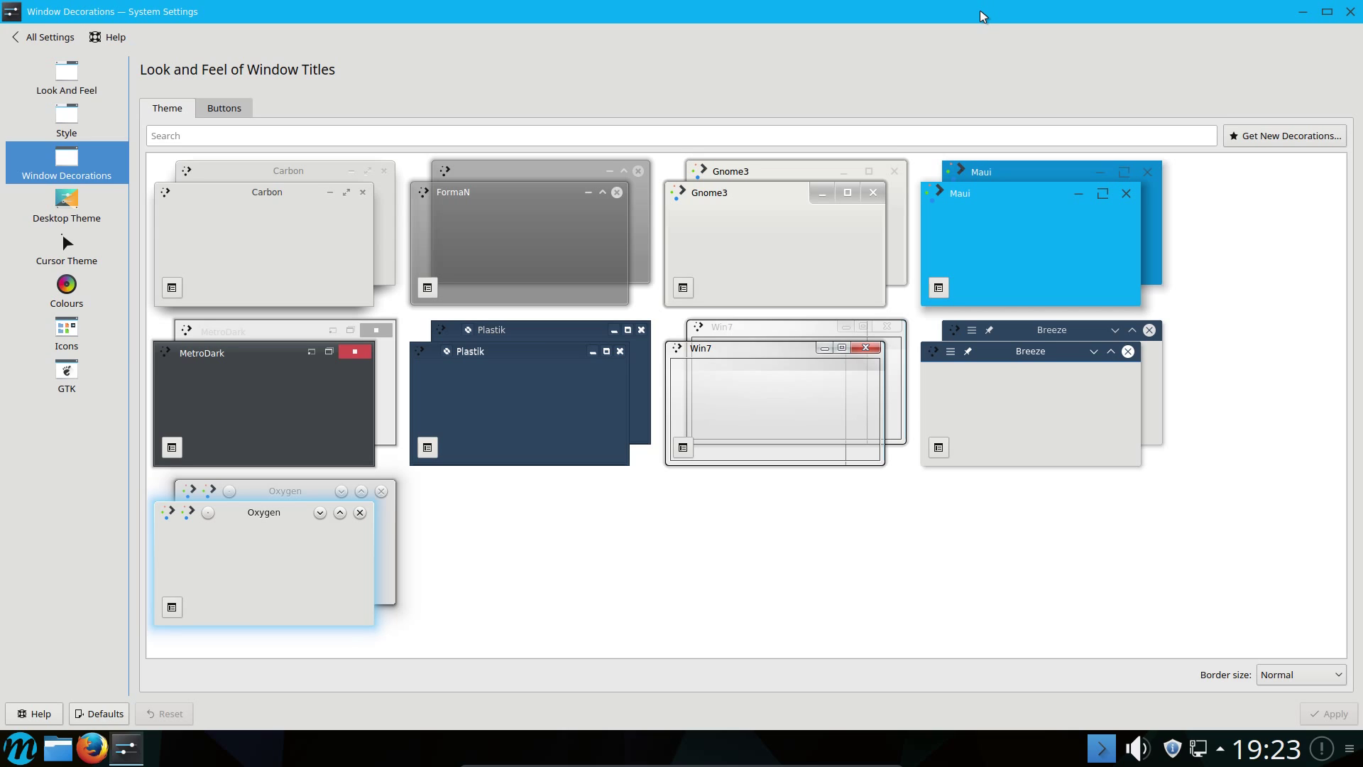
{"action": "left_click", "coordinate": [505, 252]}
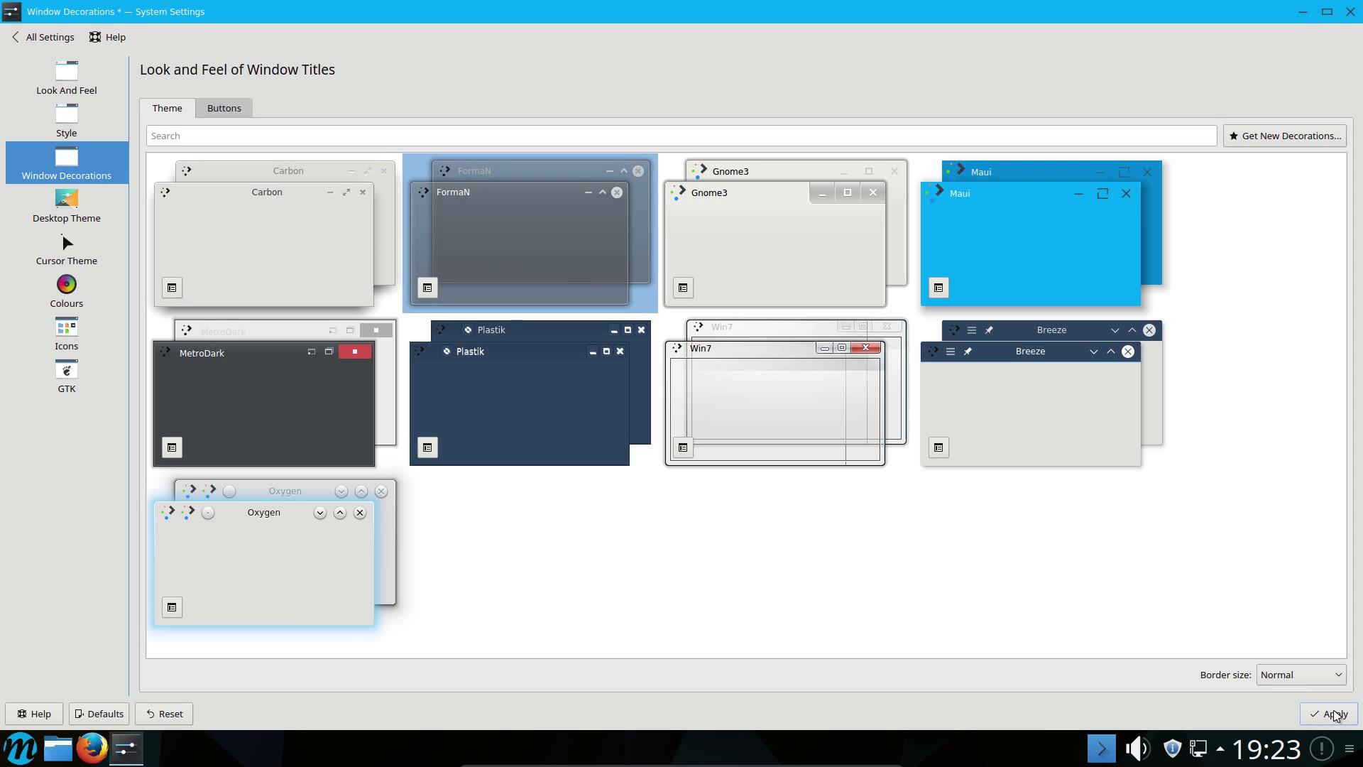
{"action": "left_click", "coordinate": [1331, 721]}
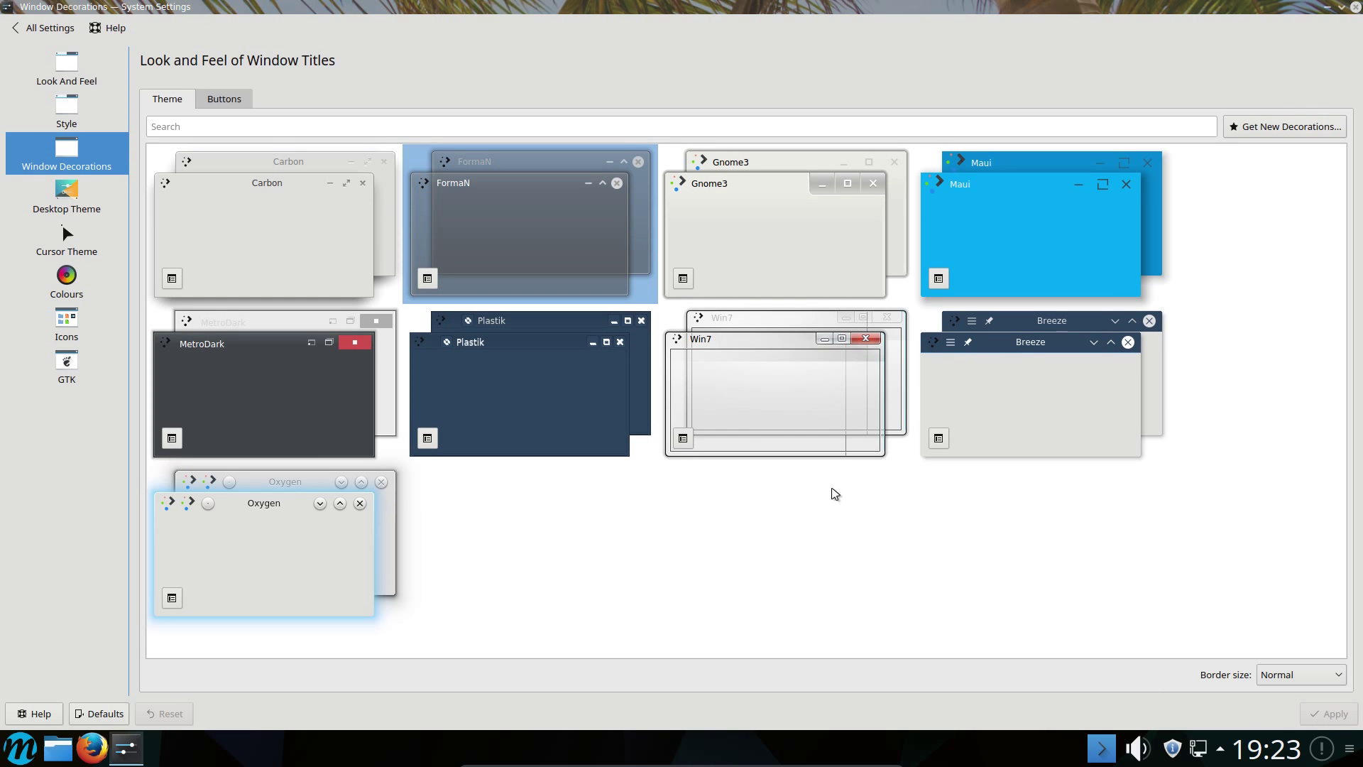
{"action": "left_click", "coordinate": [66, 118]}
{"action": "key", "text": "alt+Left"}
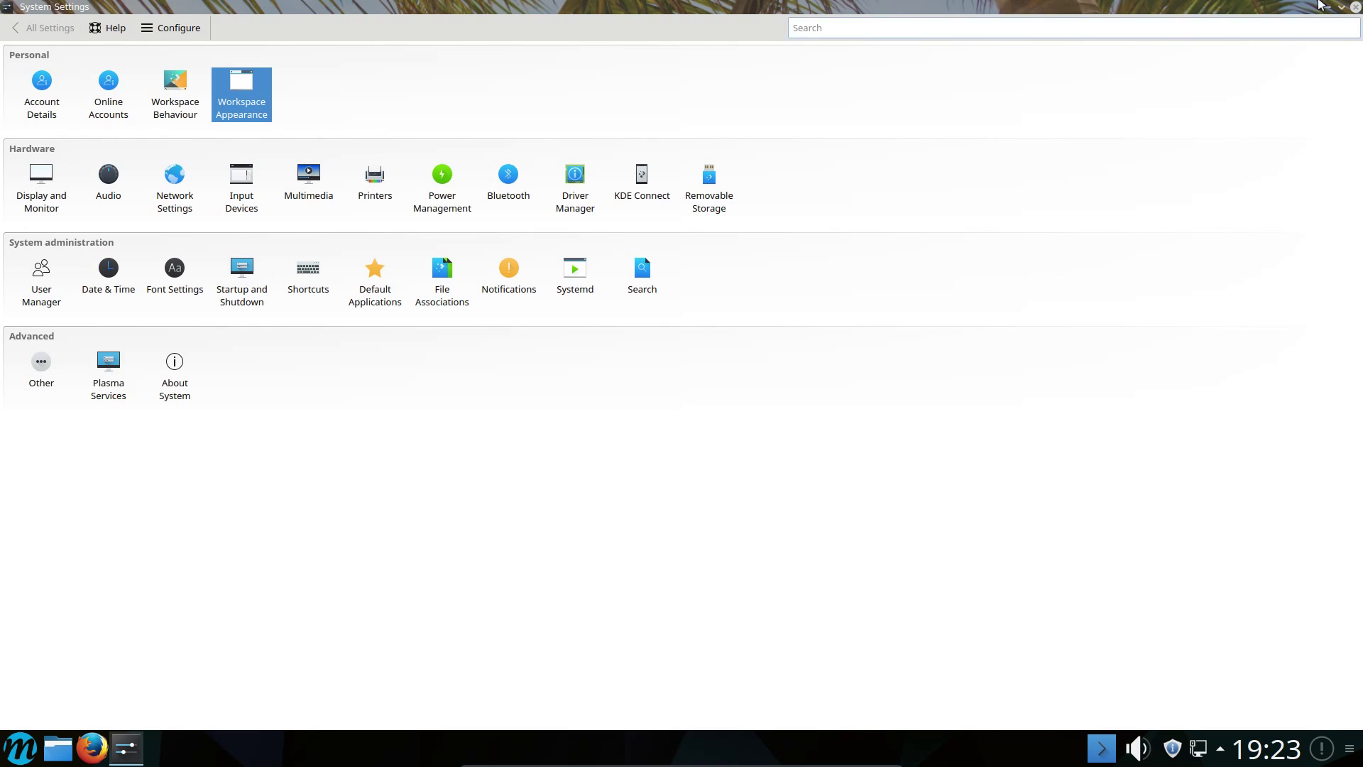
- Close System Settings and dismiss Firefox's uBlock Origin statistics popup
{"action": "left_click", "coordinate": [1356, 7]}
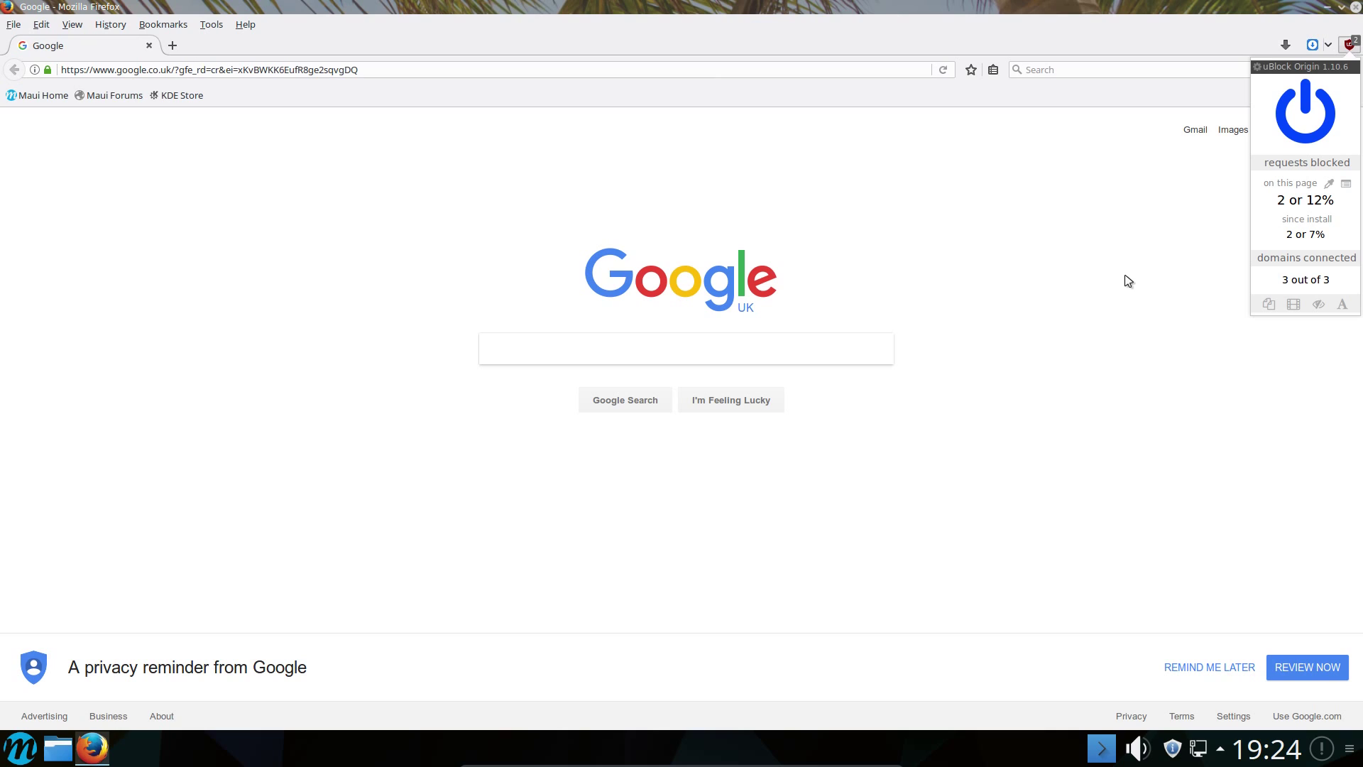
{"action": "left_click", "coordinate": [1128, 281]}
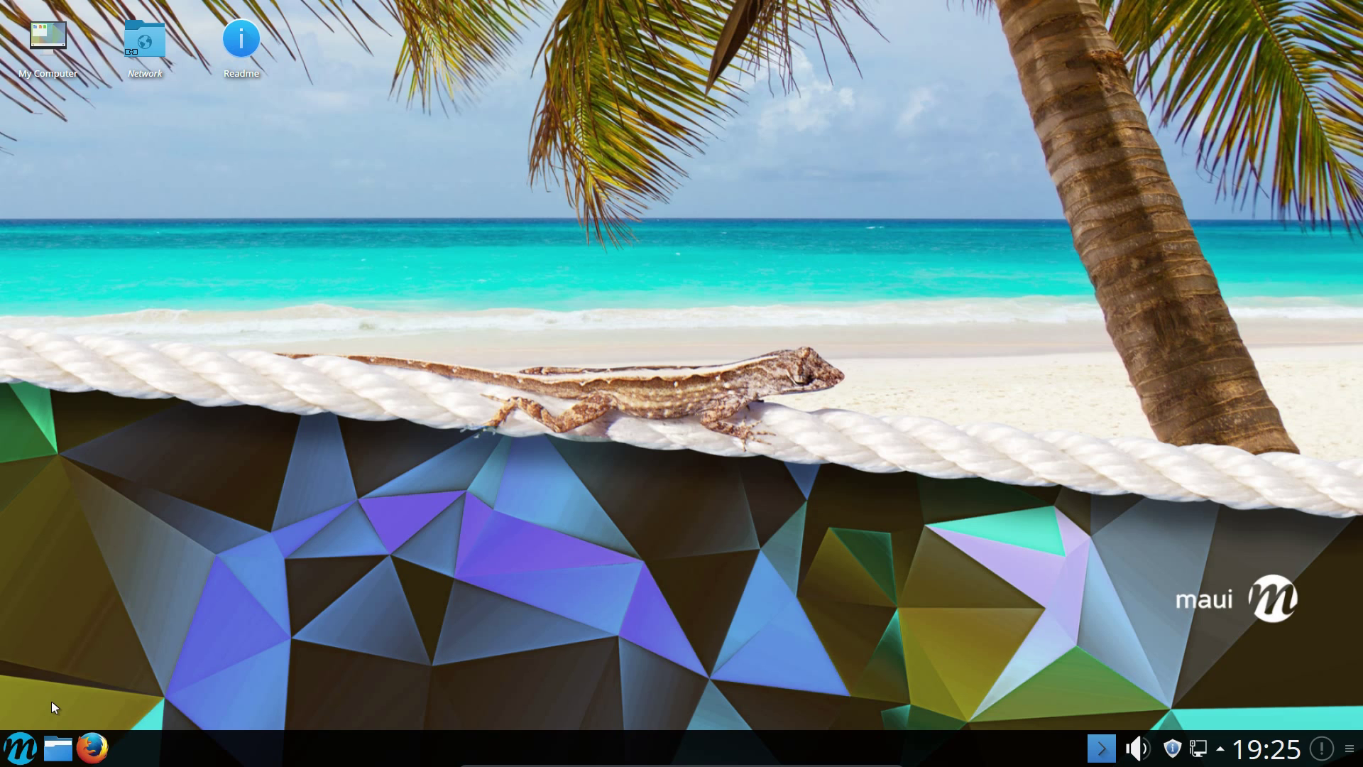
{"action": "key", "text": "ctrl+Escape"}
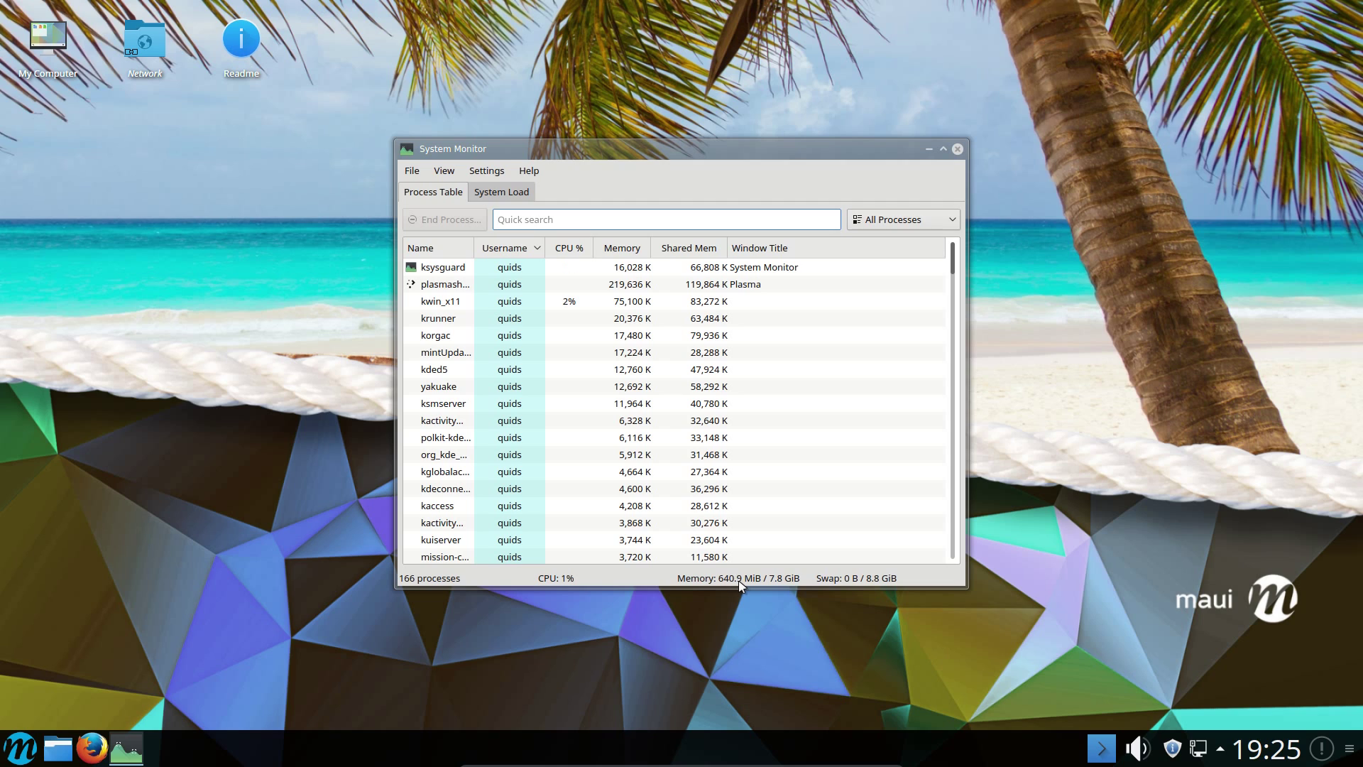
{"action": "scroll", "coordinate": [757, 438], "scroll_direction": "down", "scroll_amount": 7}
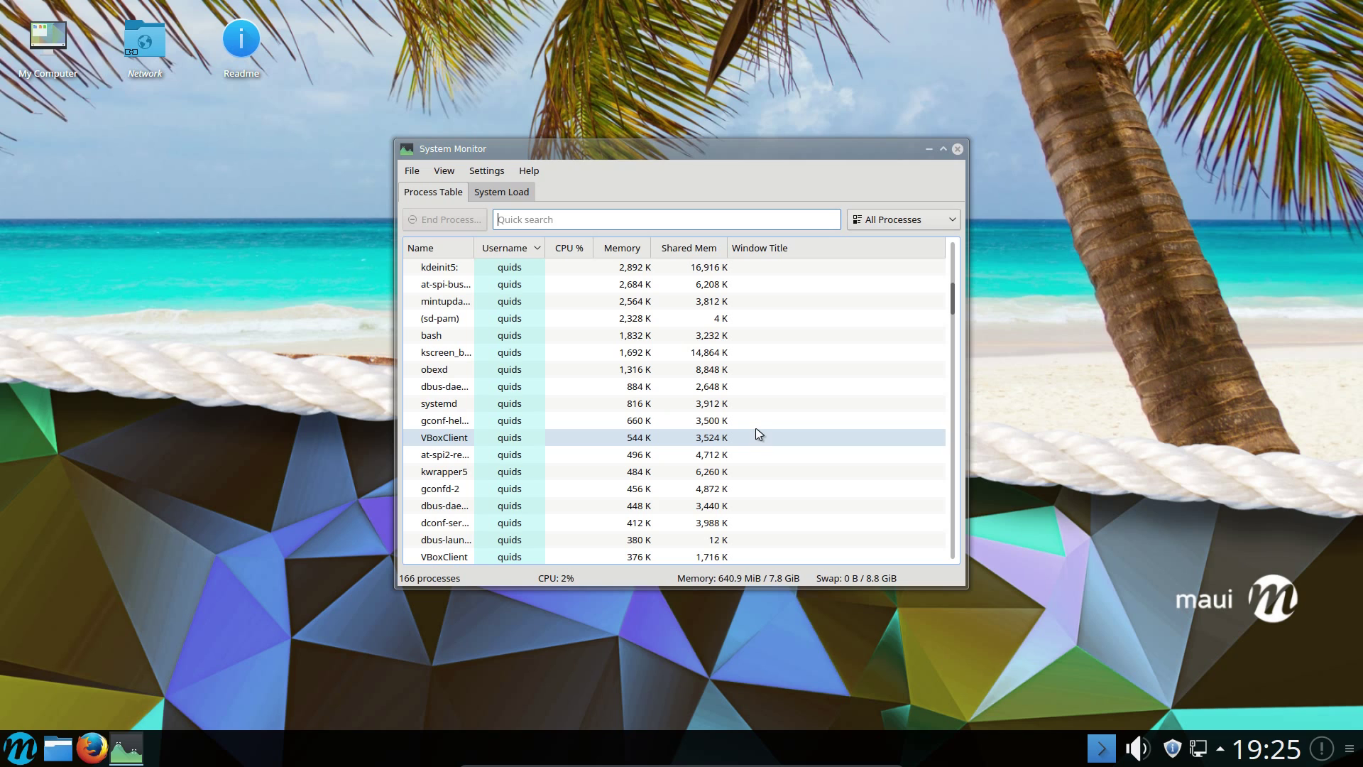
{"action": "key", "text": "ctrl+q"}
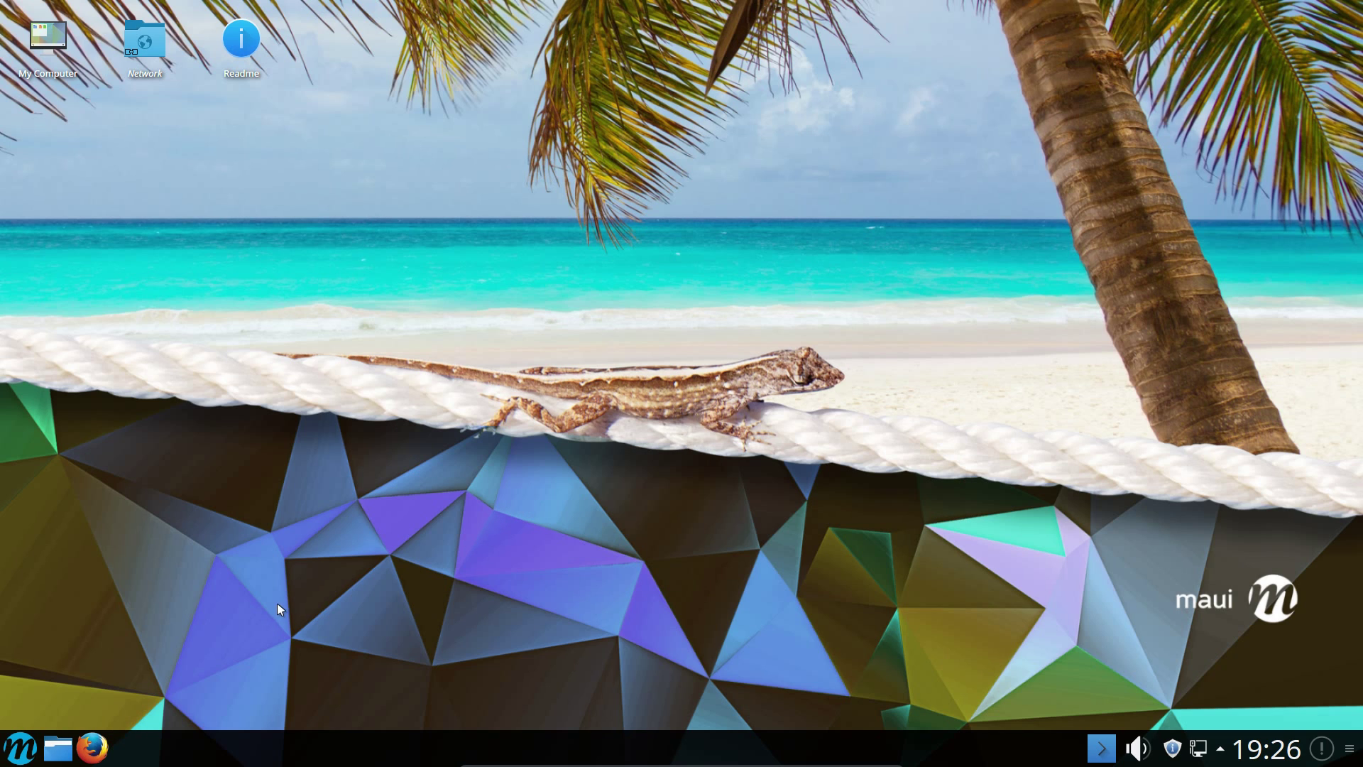
{"action": "left_click", "coordinate": [28, 749]}
{"action": "left_click", "coordinate": [1057, 299]}
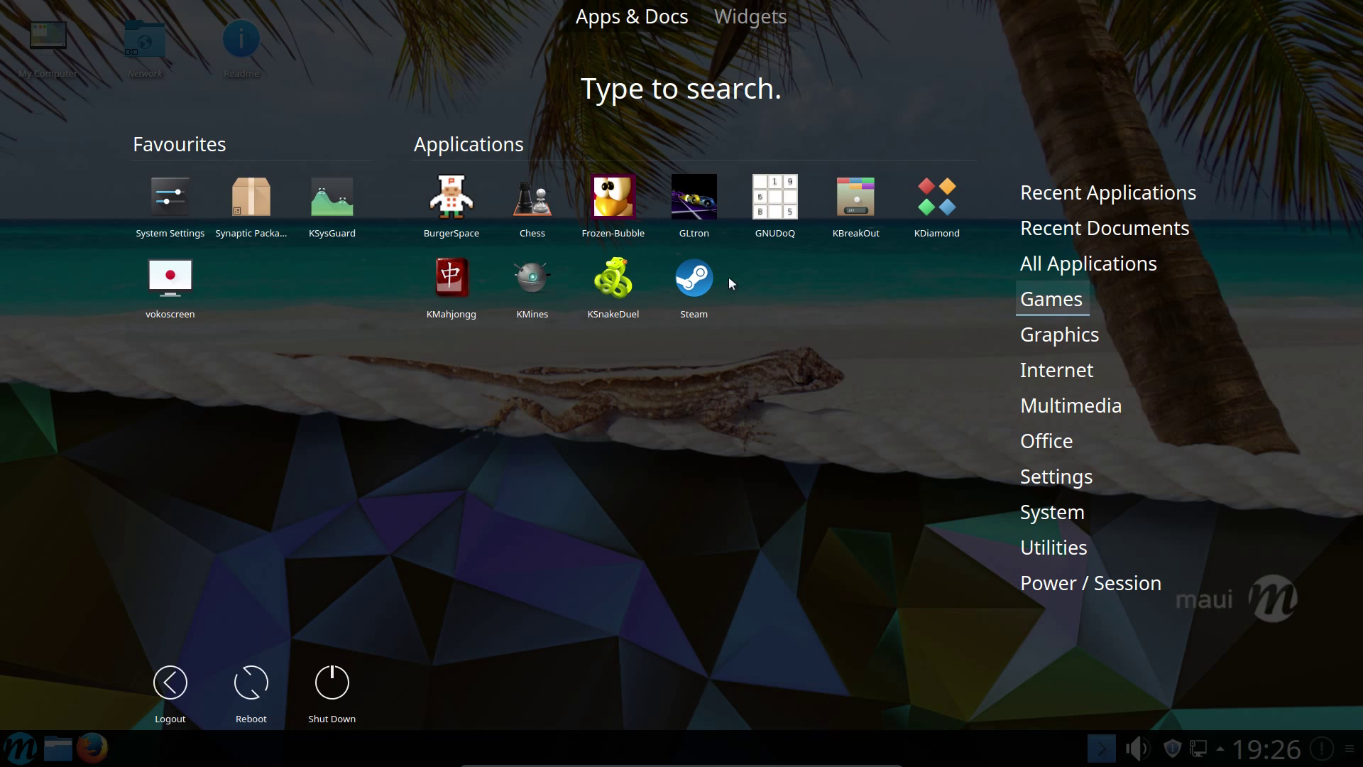
{"action": "mouse_move", "coordinate": [1060, 341]}
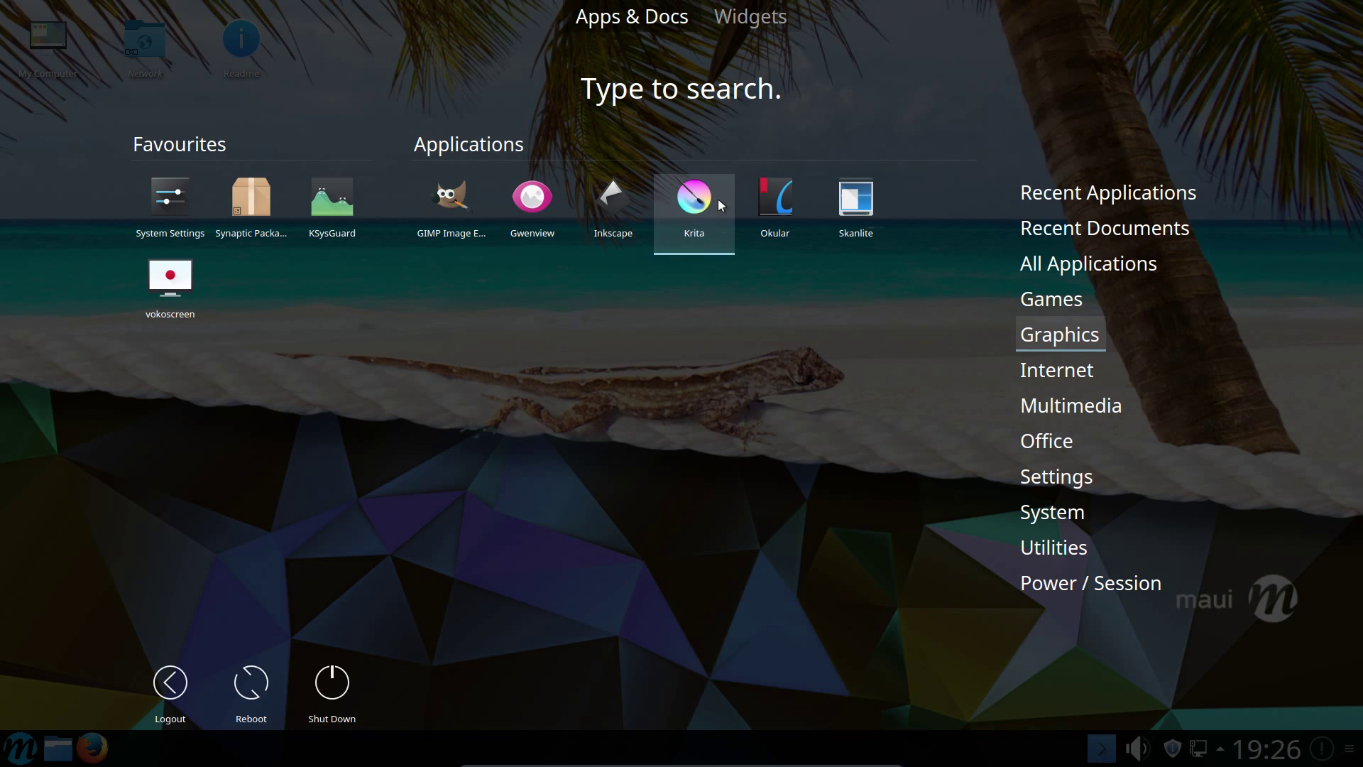
{"action": "mouse_move", "coordinate": [1056, 370]}
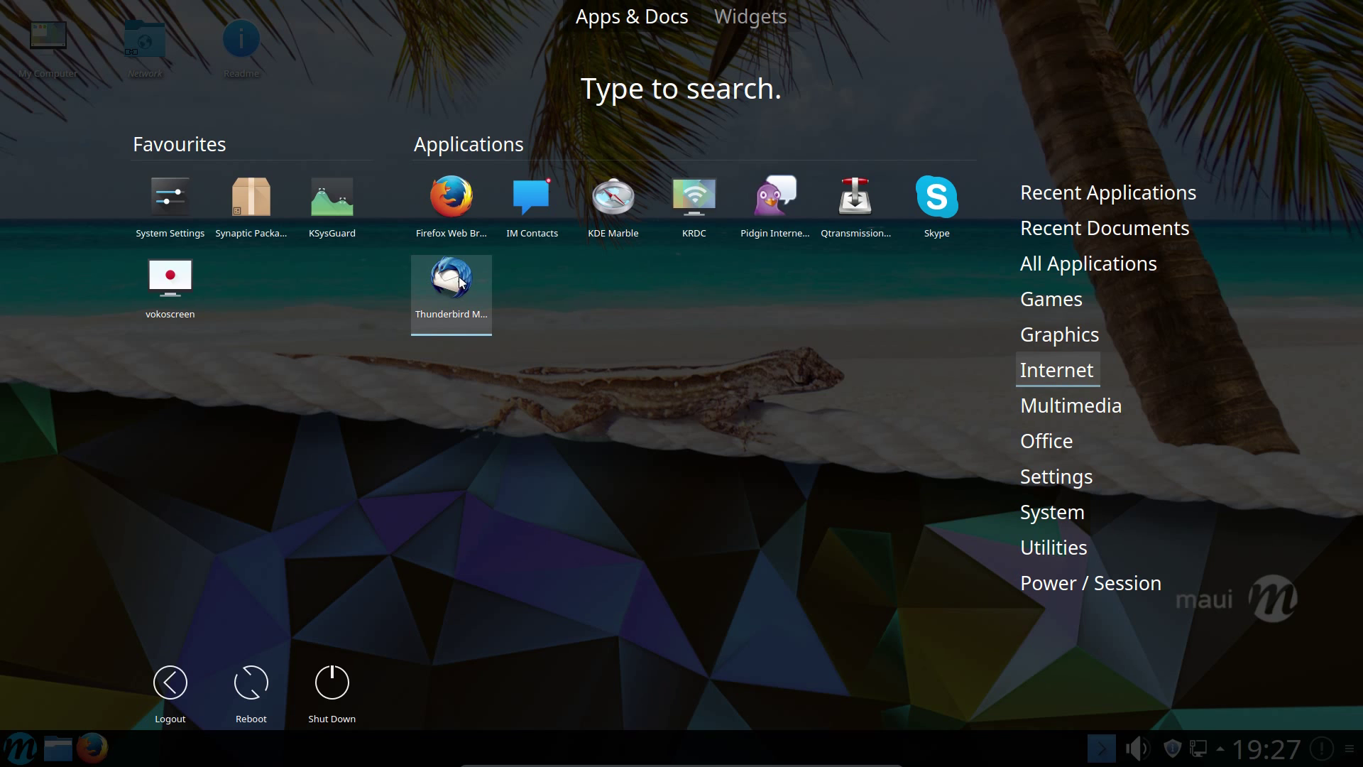
{"action": "mouse_move", "coordinate": [1069, 399]}
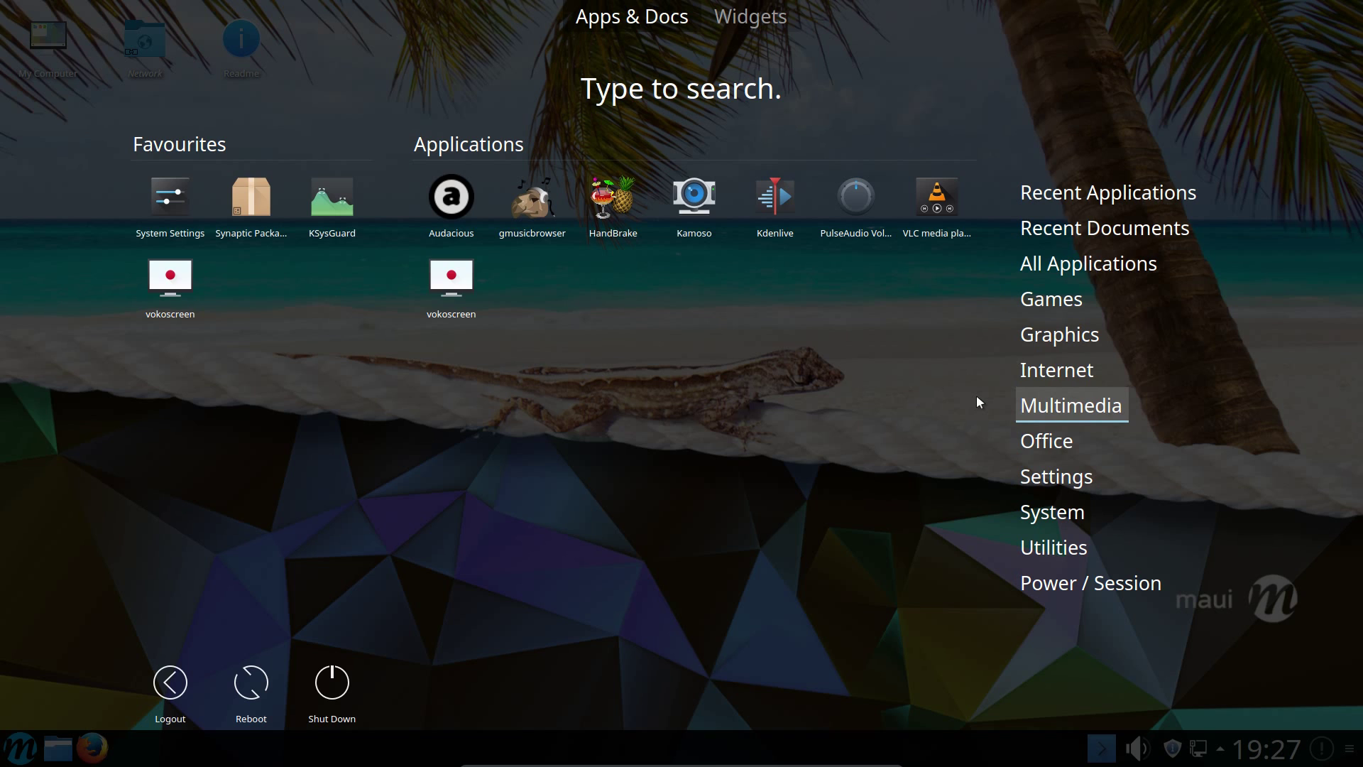
{"action": "mouse_move", "coordinate": [1053, 431]}
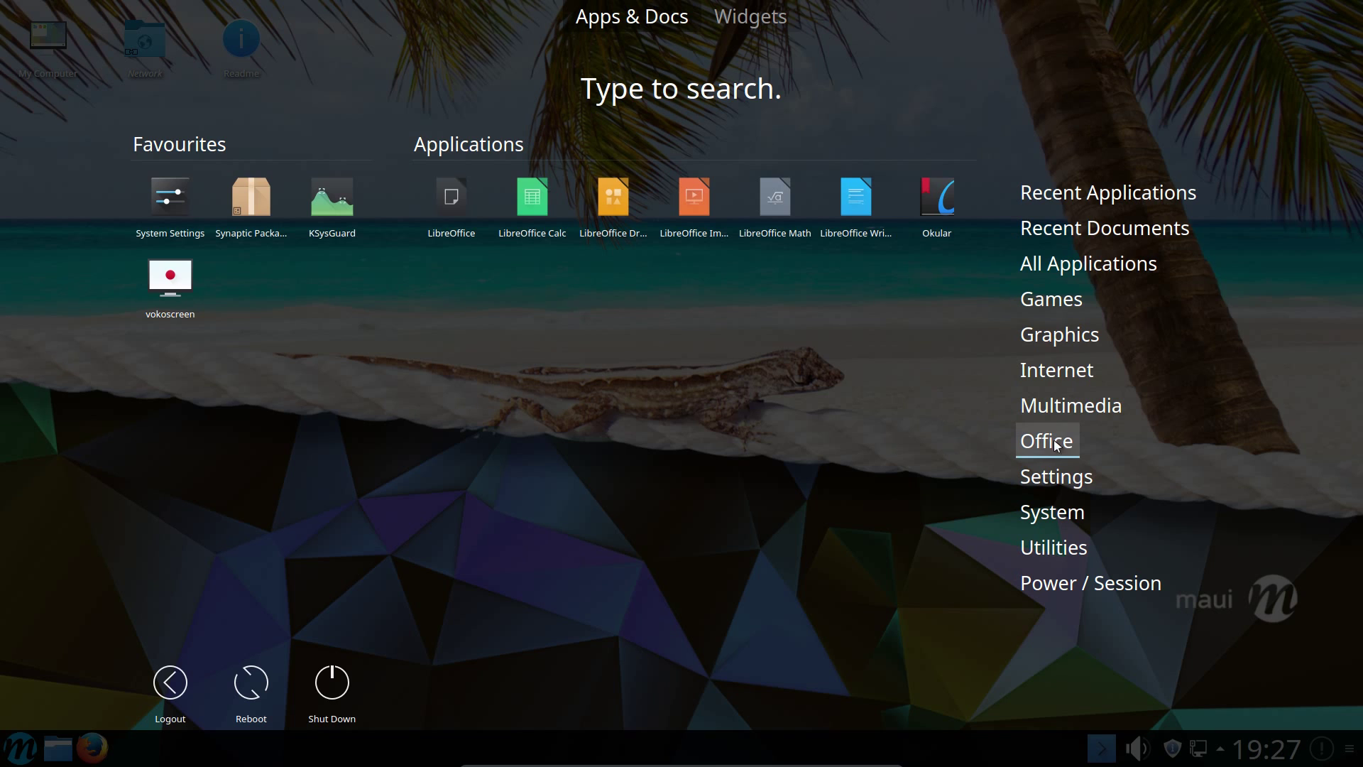
{"action": "mouse_move", "coordinate": [1058, 474]}
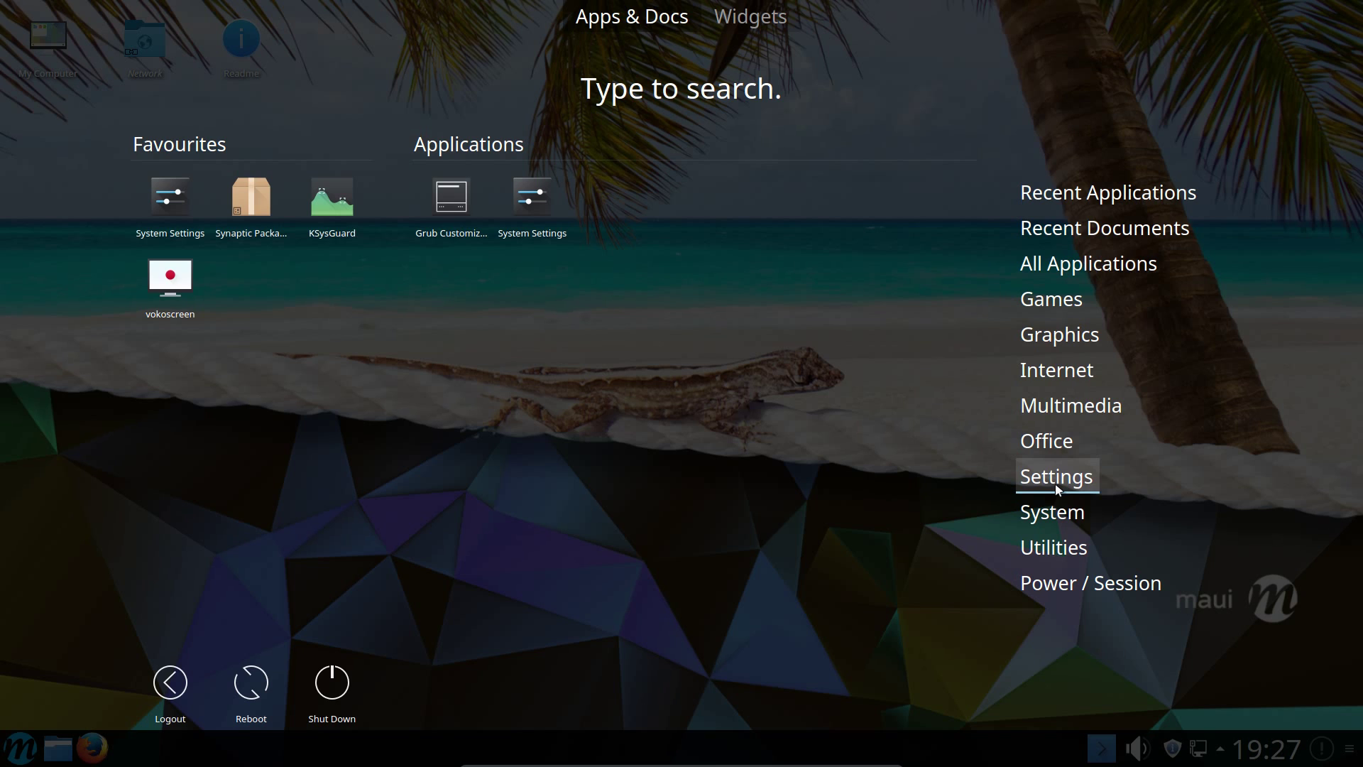
{"action": "mouse_move", "coordinate": [1062, 511]}
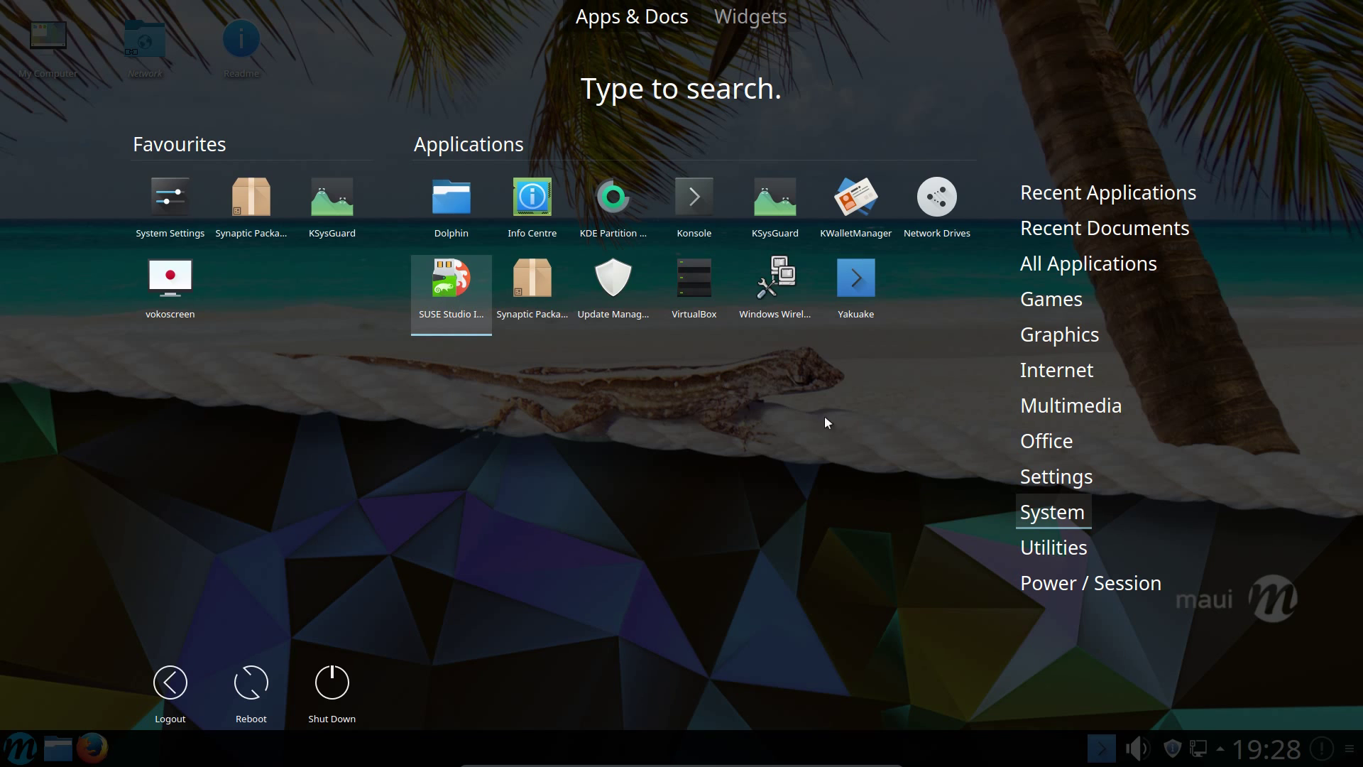
{"action": "left_click", "coordinate": [1086, 583]}
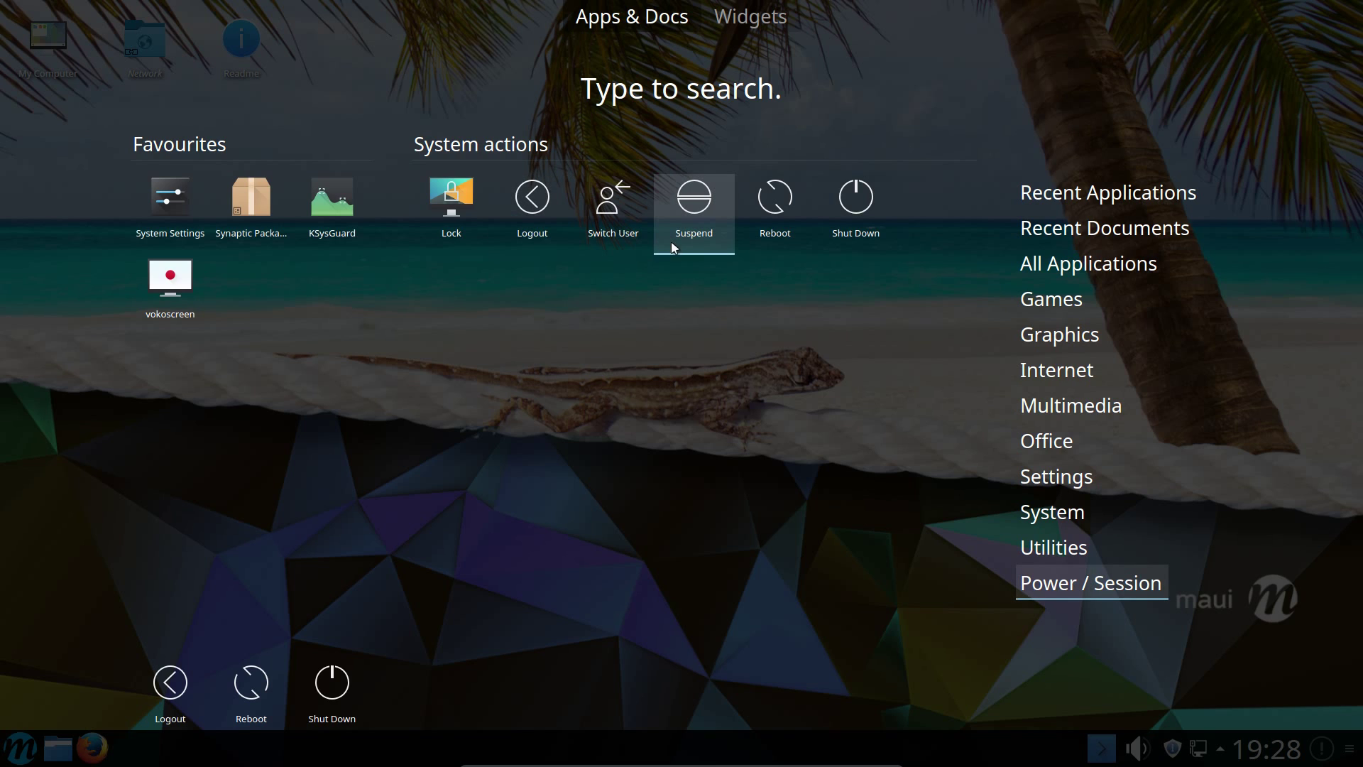
{"action": "left_click", "coordinate": [452, 341]}
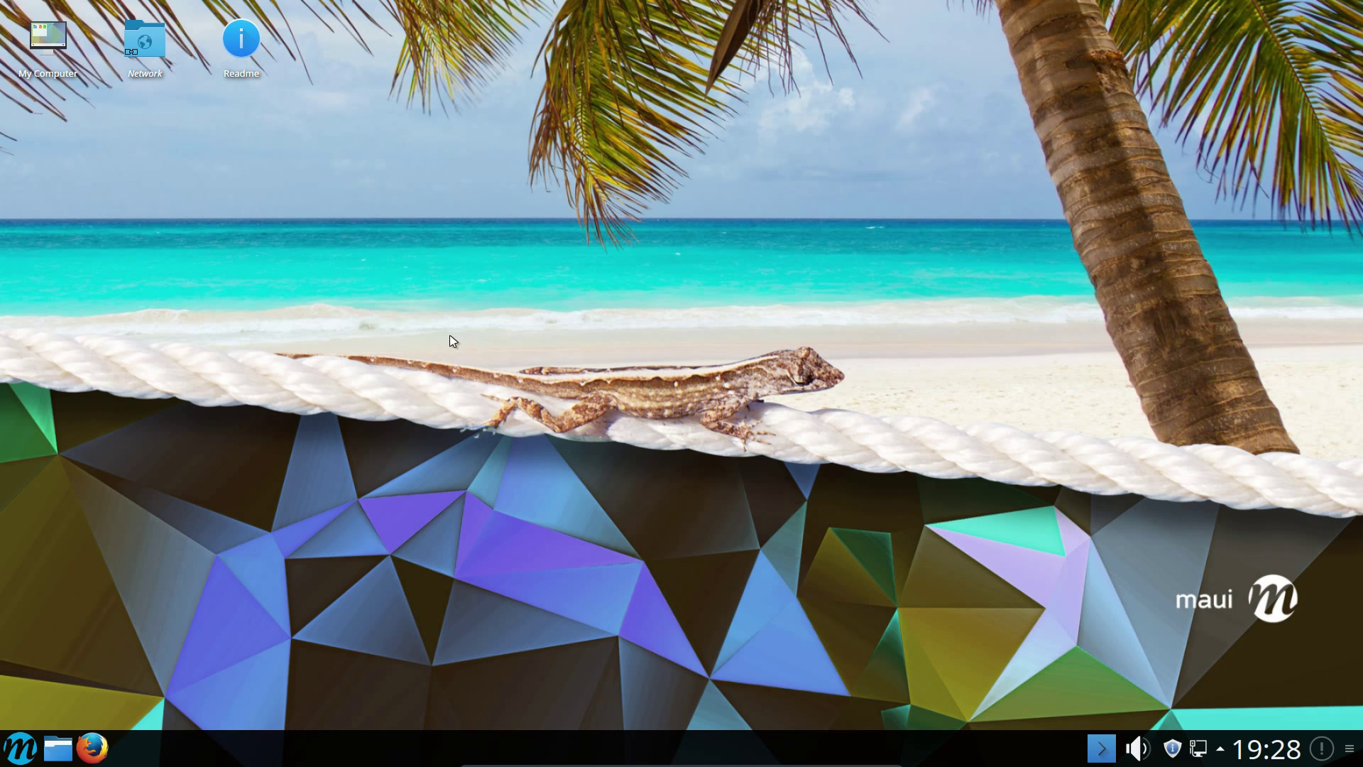